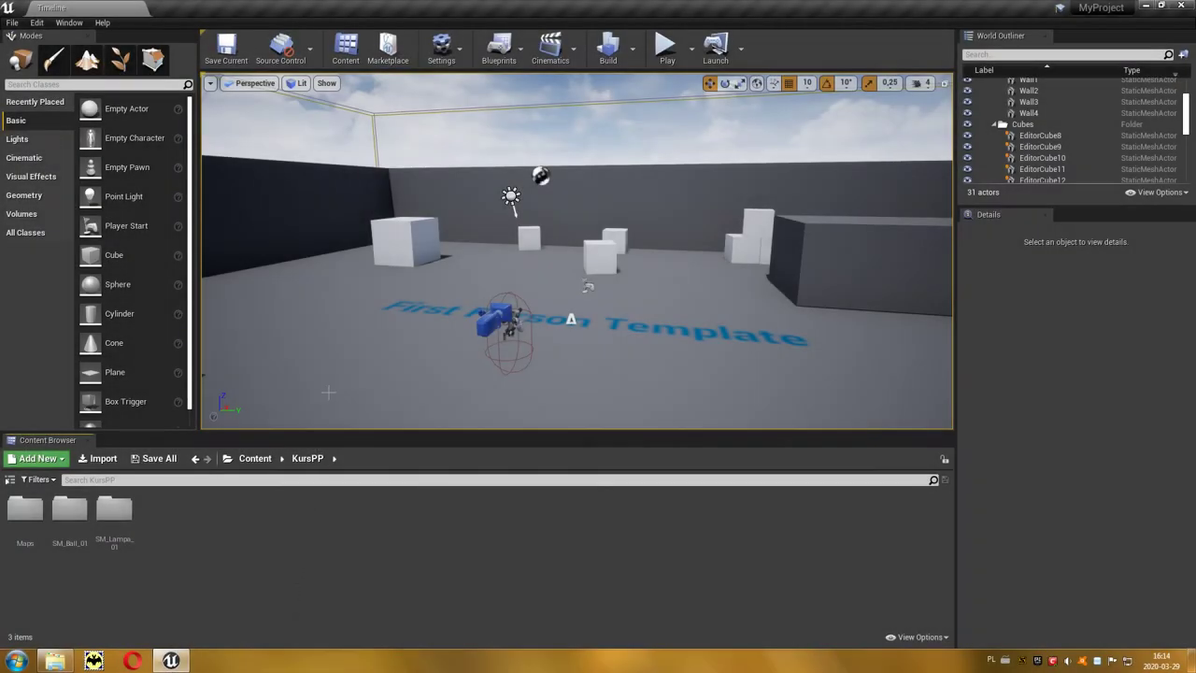
Step: Select the left cube, EditorCube8, and set its location to X 840, Y -1100, Z 296
left_click(402, 241)
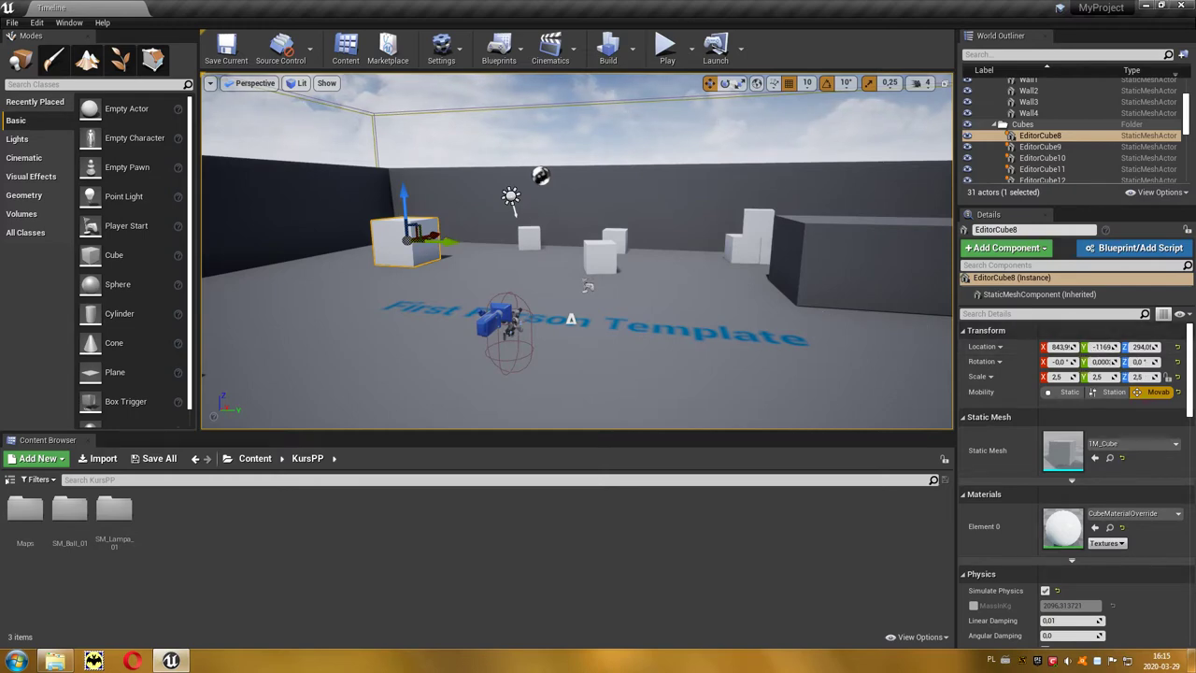
left_click_drag(452, 243, 679, 250)
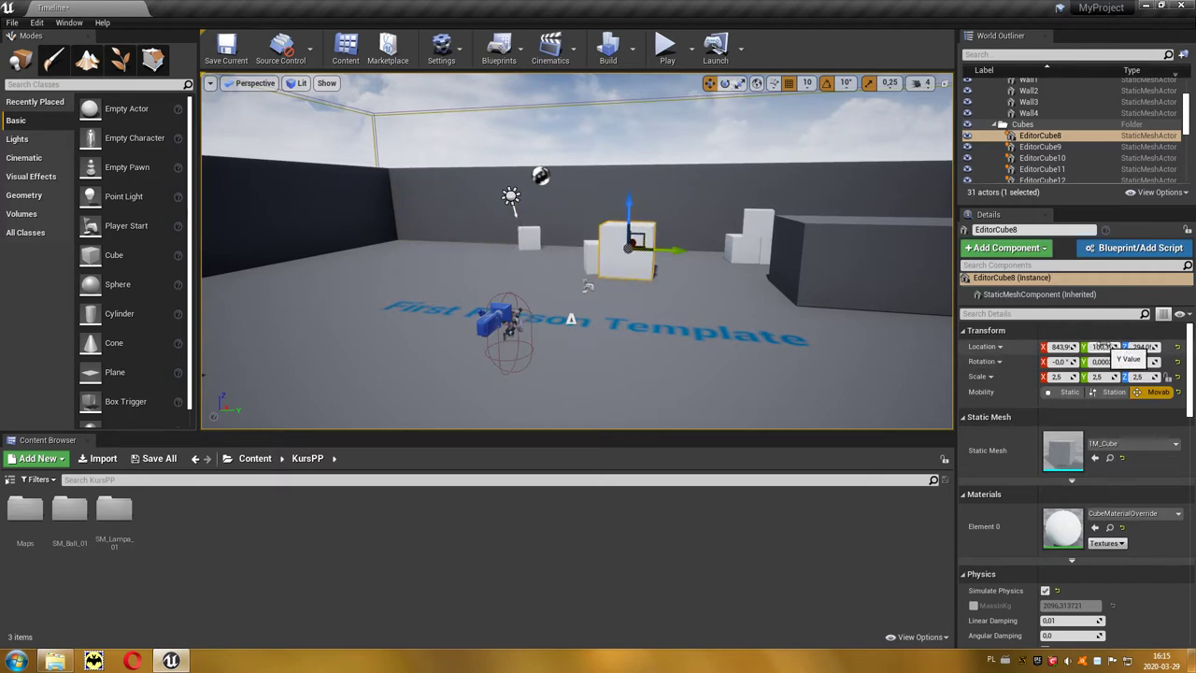
left_click(1103, 347)
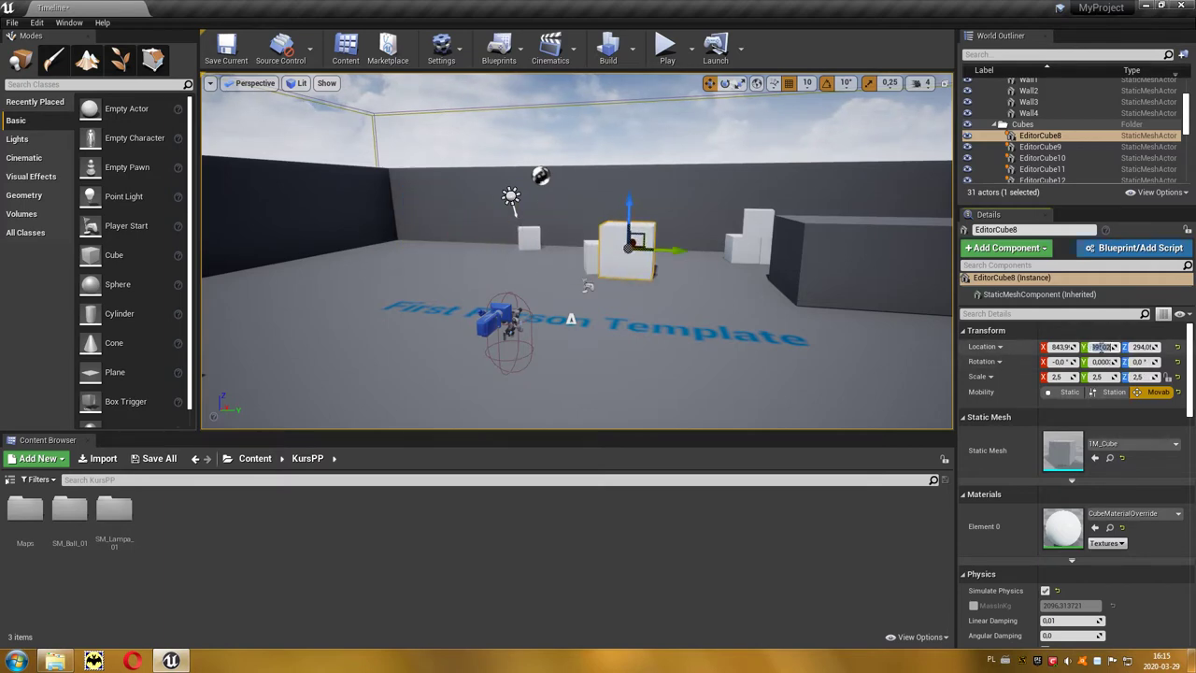
type("-1100")
key("Return")
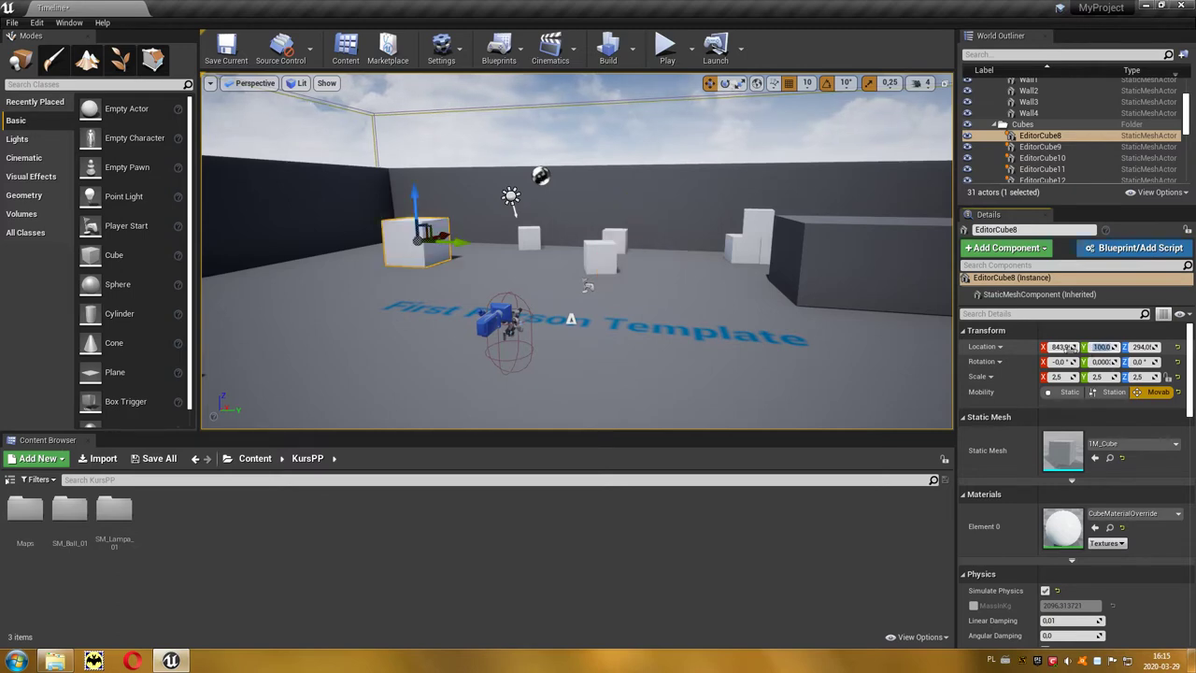
left_click(1063, 348)
type("84")
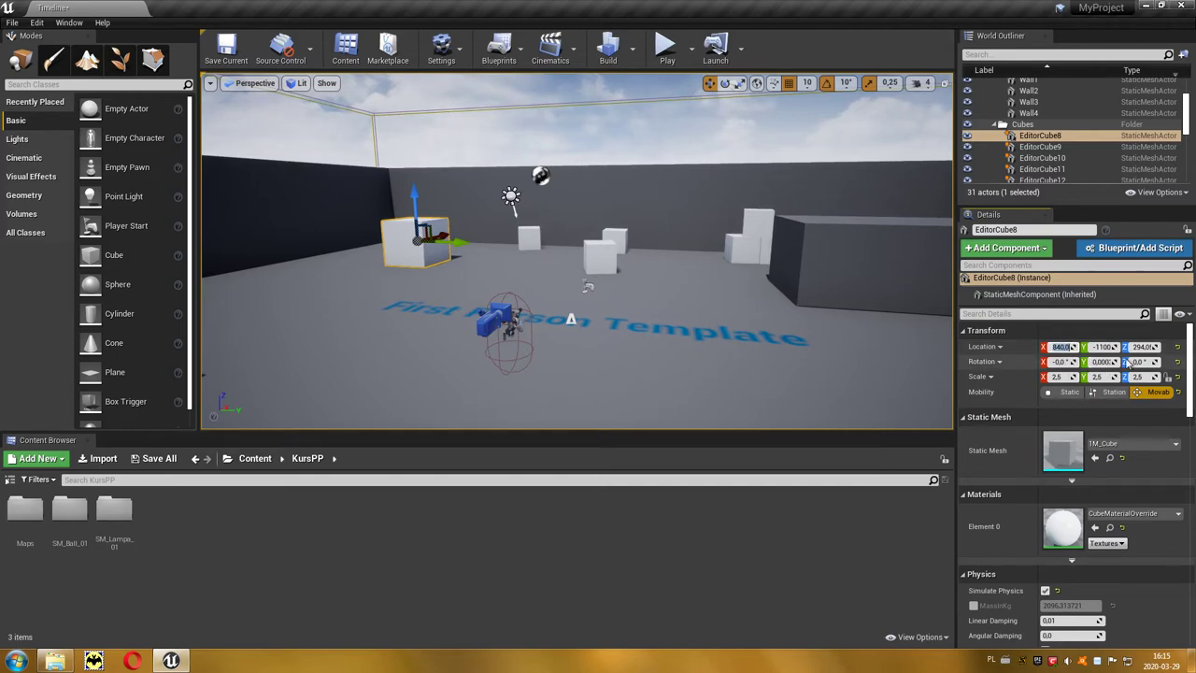
left_click(1142, 347)
type("286")
key("Return")
type("296")
key("Return")
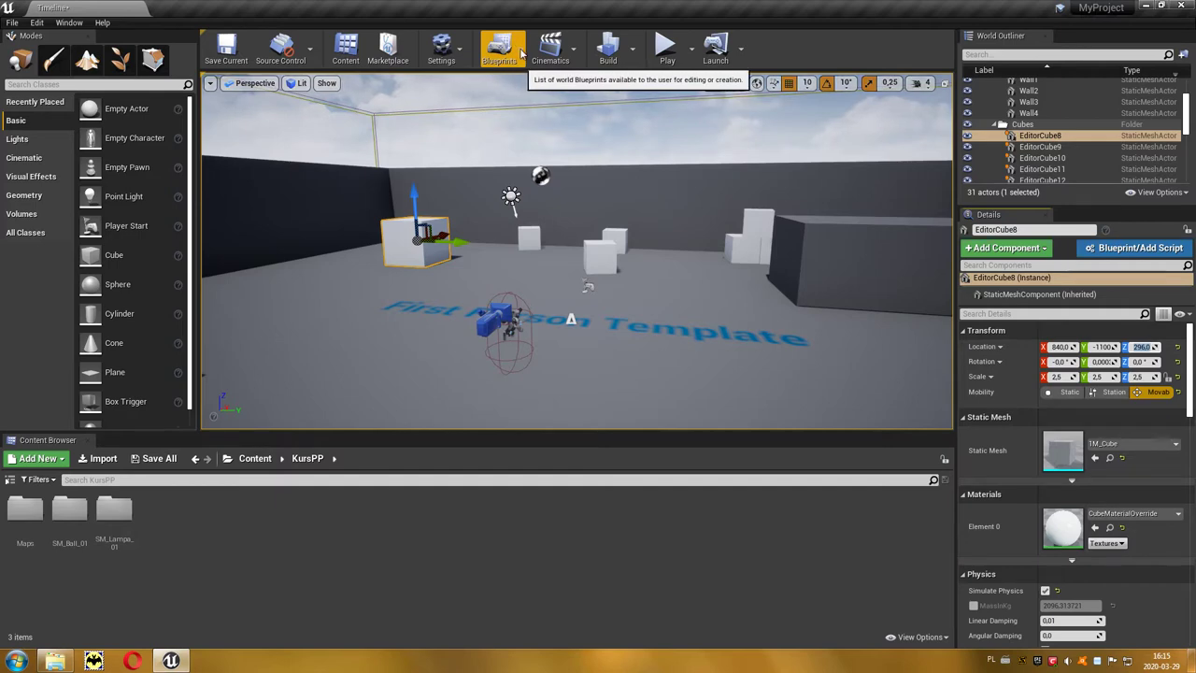
Step: Open the Level Blueprint, add an EditorCube8 reference node, and search 'locat' from its pin
left_click(521, 53)
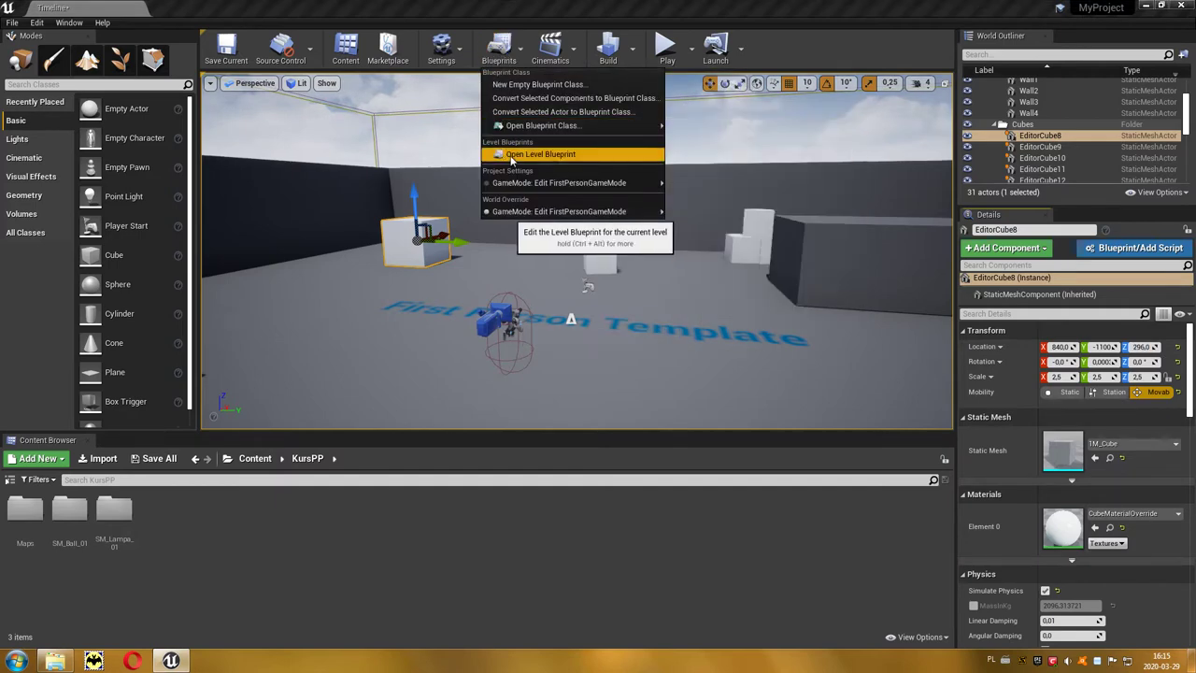
left_click(614, 157)
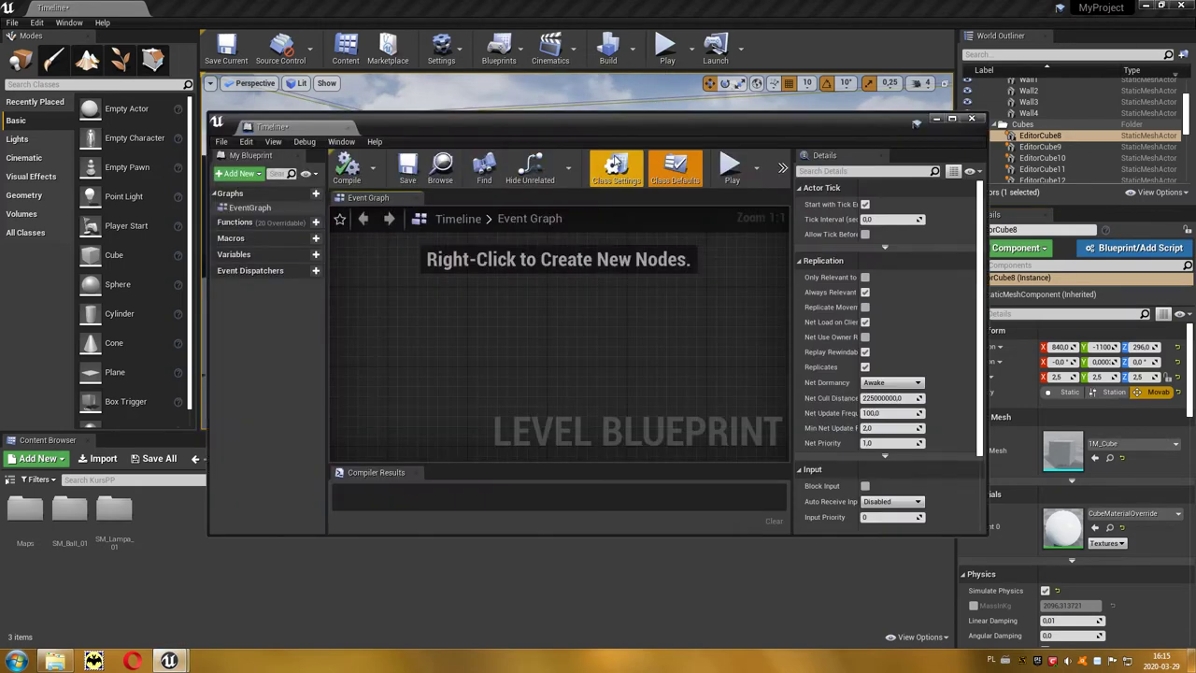
right_click(403, 327)
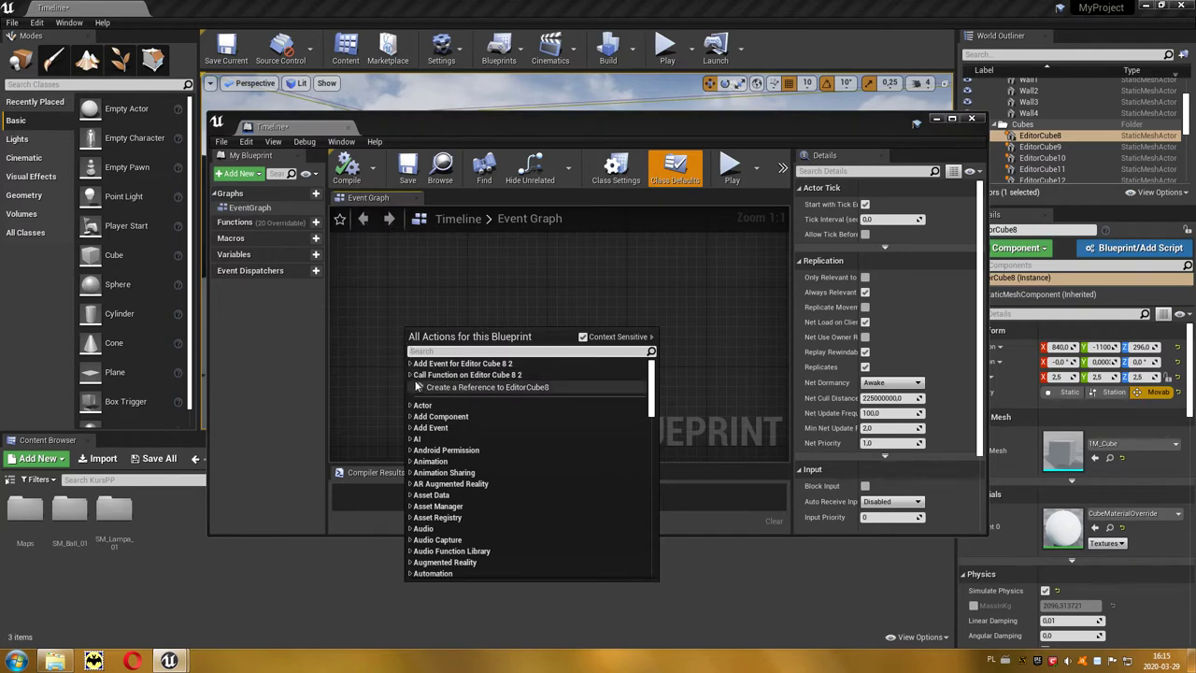
left_click(551, 389)
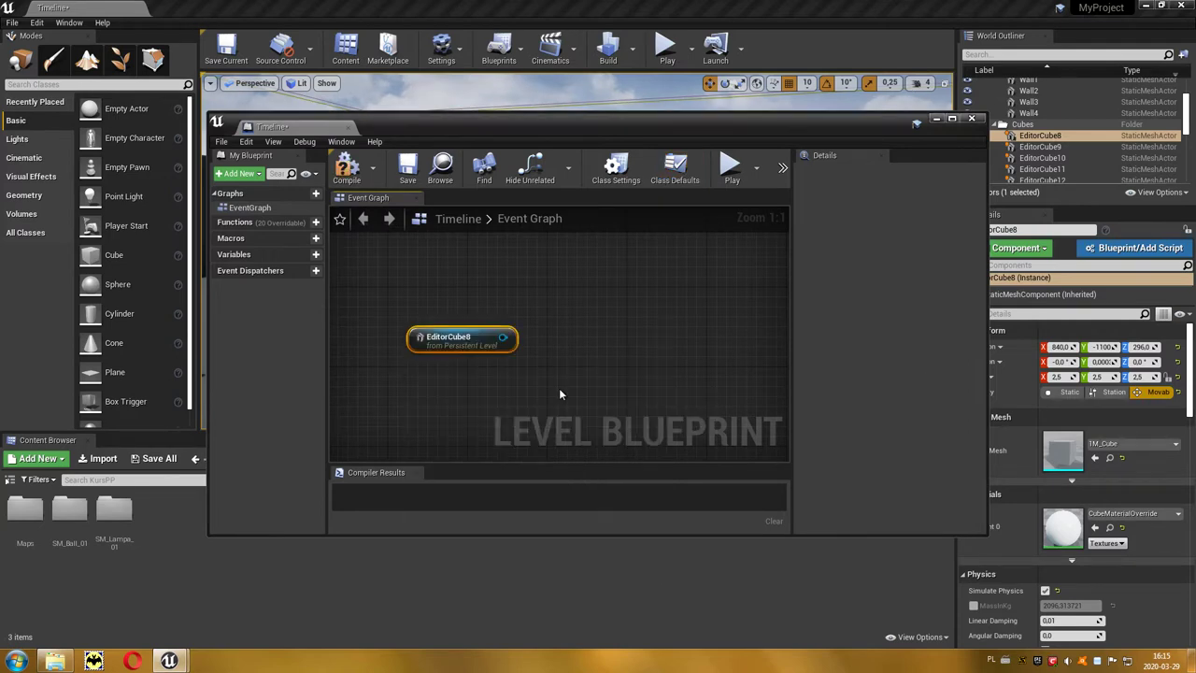
left_click_drag(502, 338, 590, 344)
type("locat")
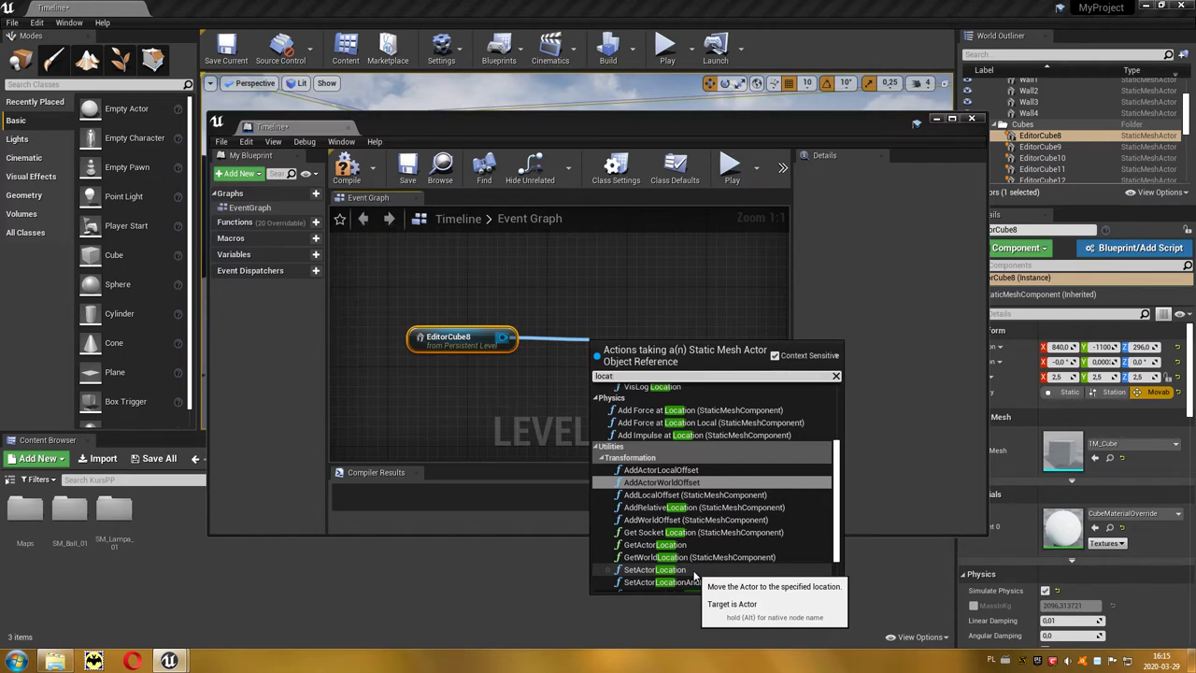
Step: Add SetActorLocation on EditorCube8 with New Location 840, -1100, 296, and maximize the Blueprint window
left_click(693, 572)
left_click_drag(678, 338, 669, 298)
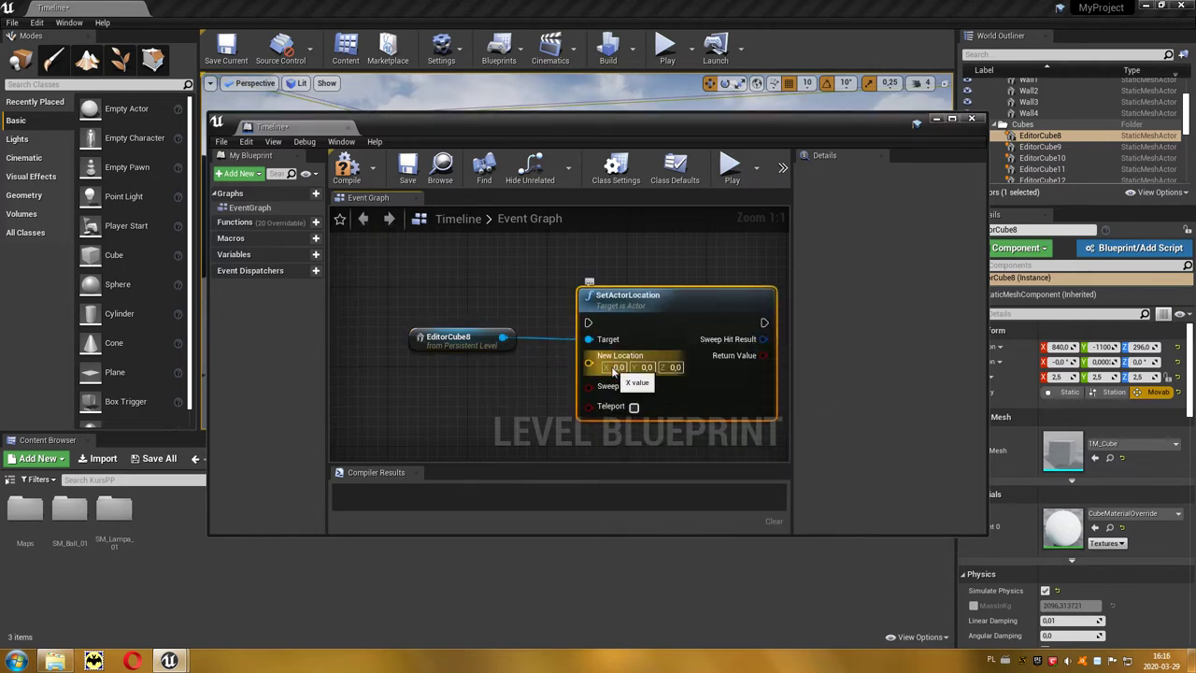
left_click(615, 367)
type("840")
key("Tab")
type("-1100")
key("Tab")
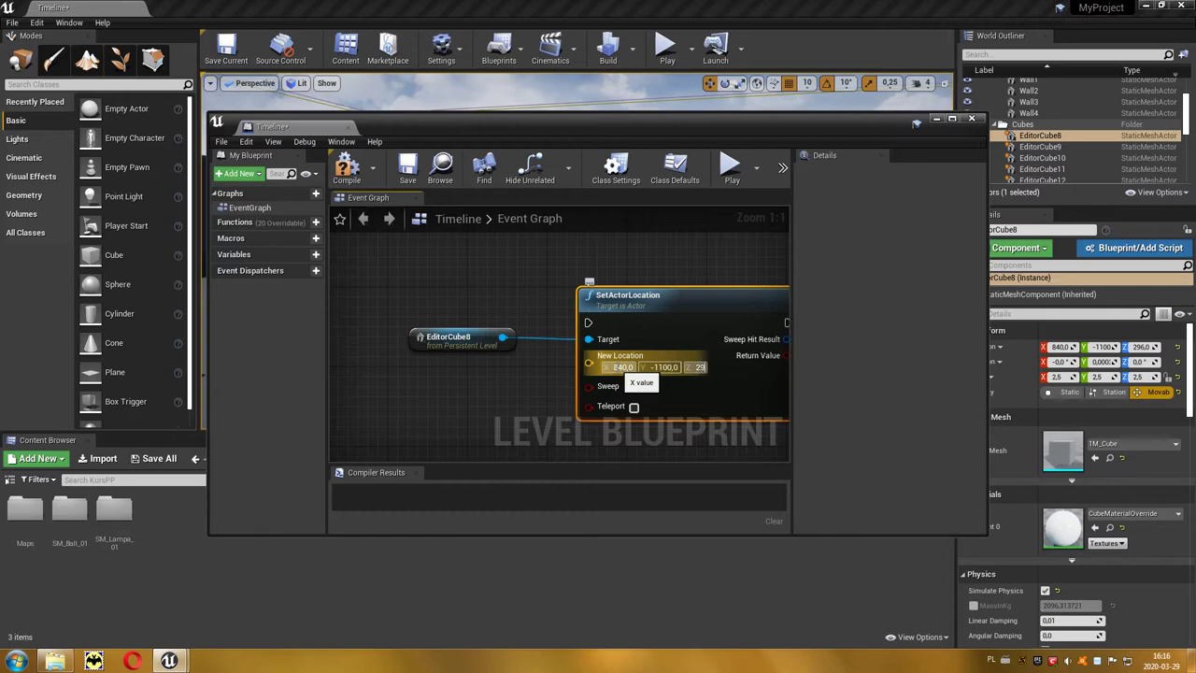
type("296")
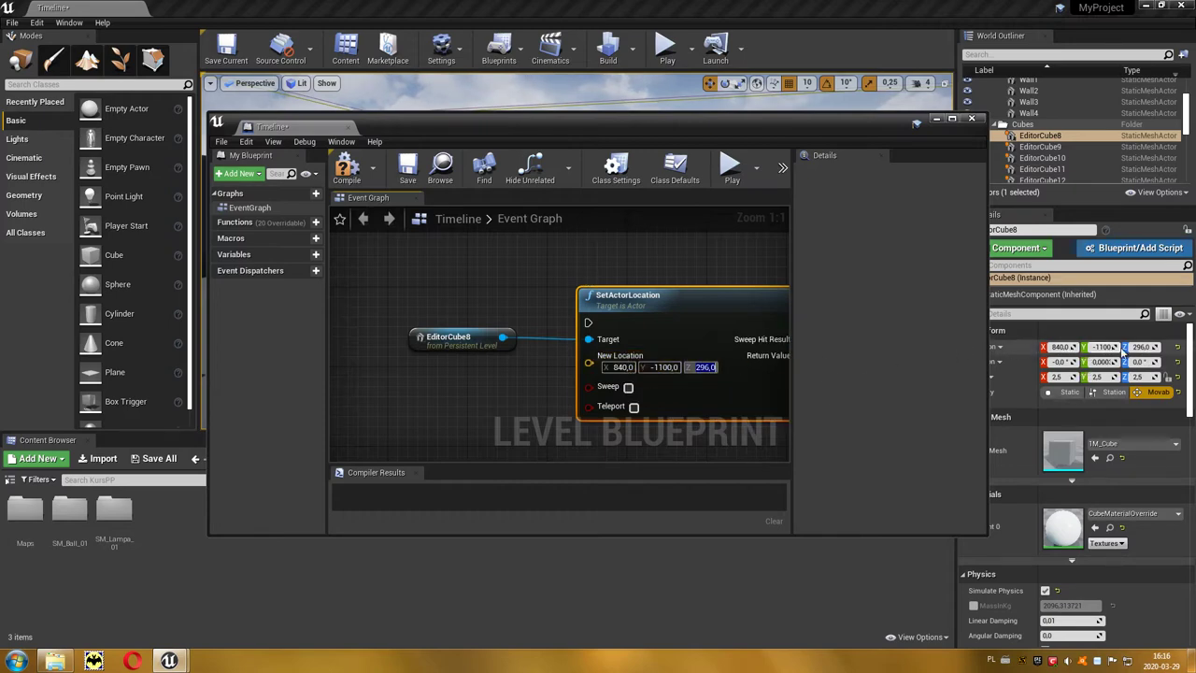
left_click(952, 119)
right_click_drag(518, 360, 662, 385)
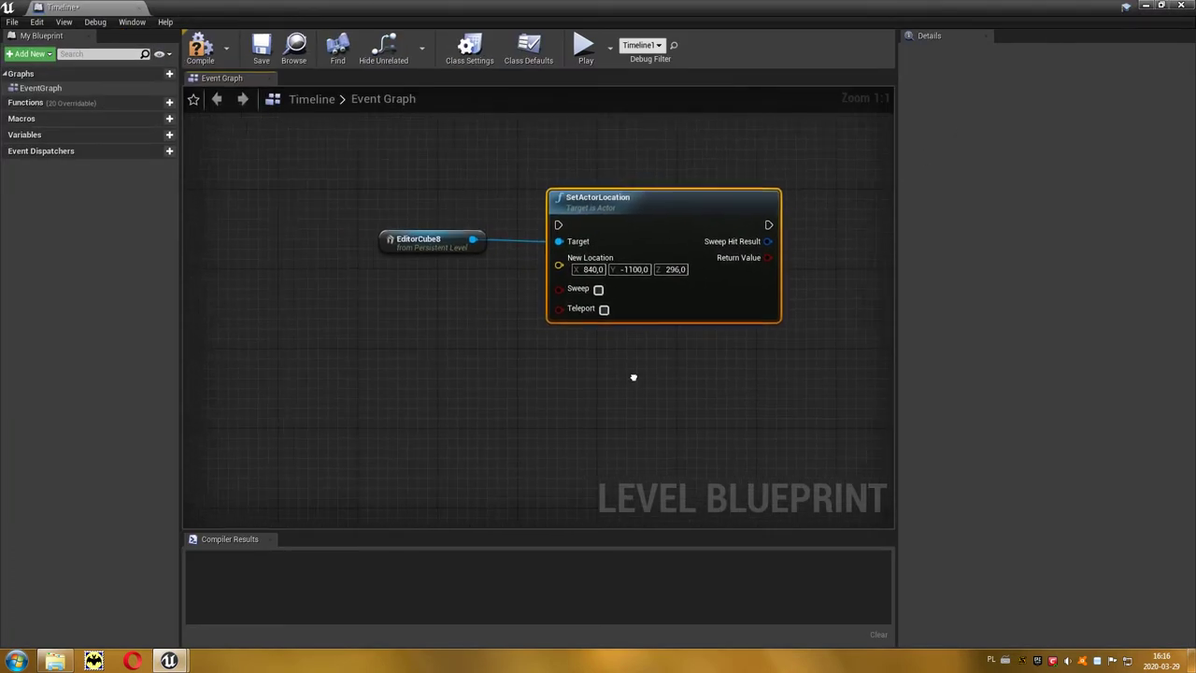
Step: Enable Teleport on SetActorLocation, add a timeline named Animacja, and open it
left_click(632, 313)
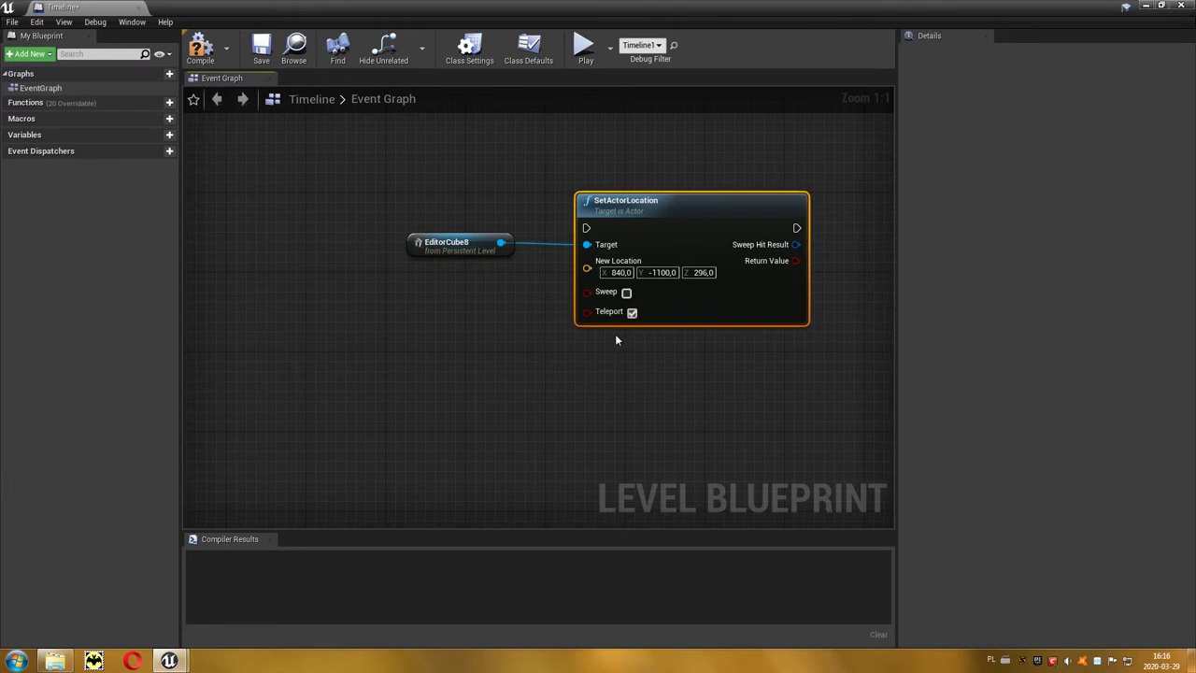
right_click(384, 316)
left_click_drag(632, 378, 632, 546)
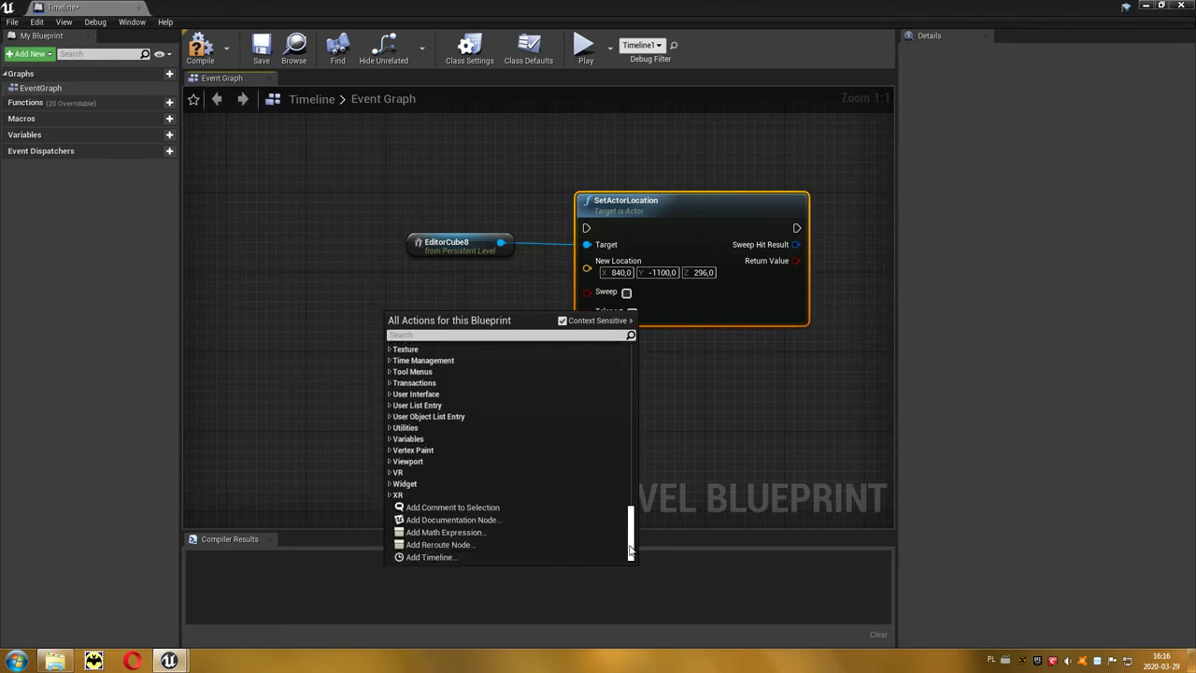
left_click(499, 559)
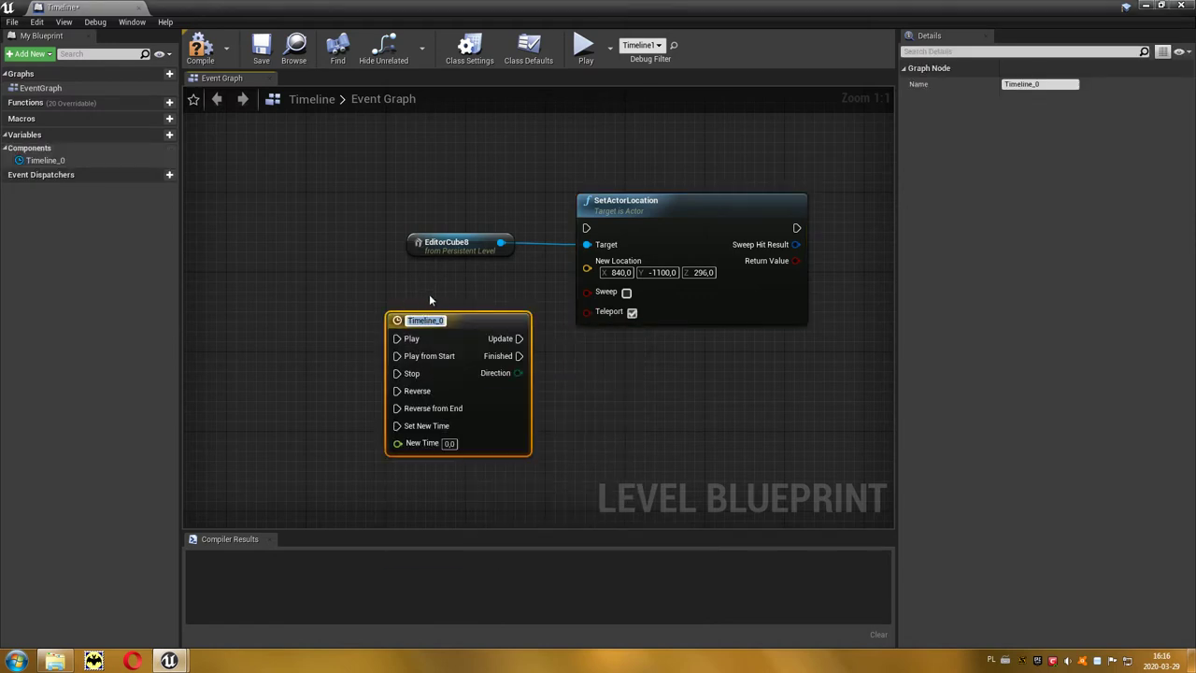
type("Animacja")
key("Return")
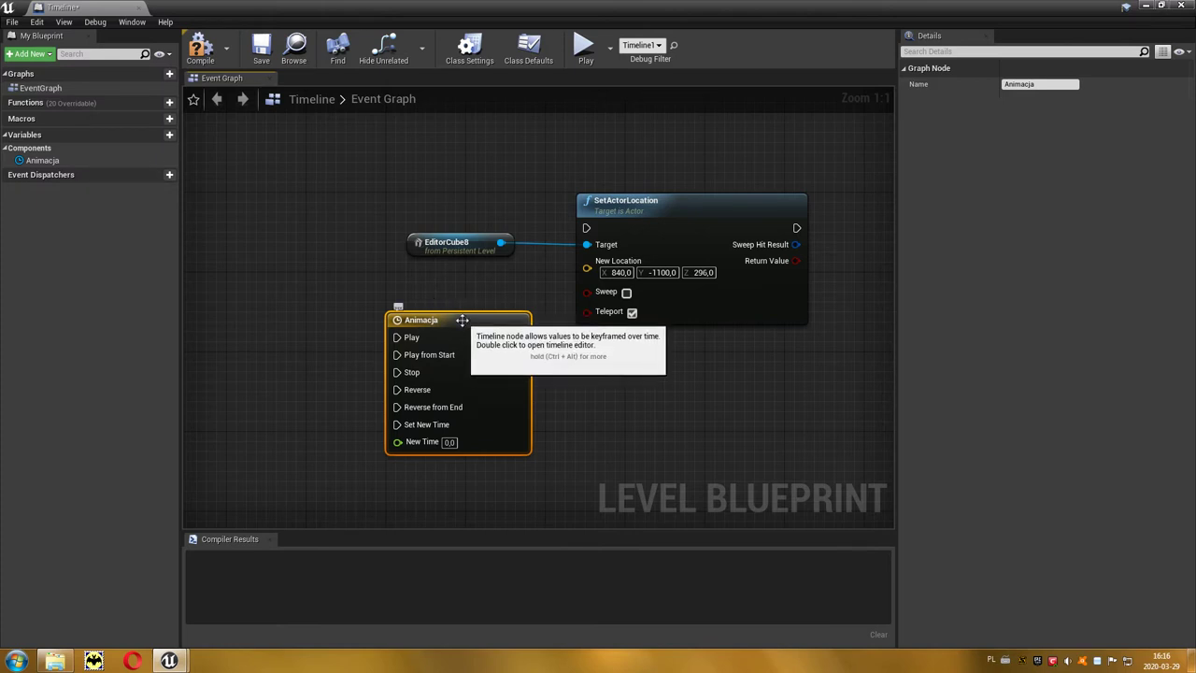
double_click(462, 320)
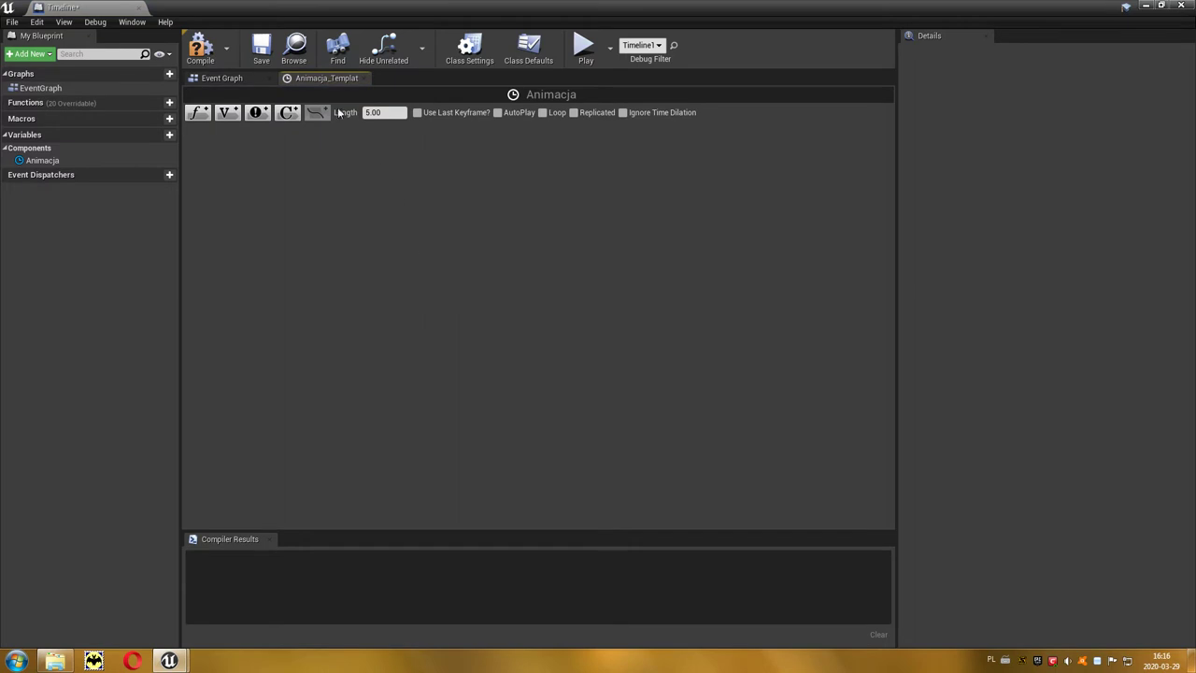
Step: In the Animacja timeline editor, add a float track named Klocek
left_click(233, 81)
left_click(309, 78)
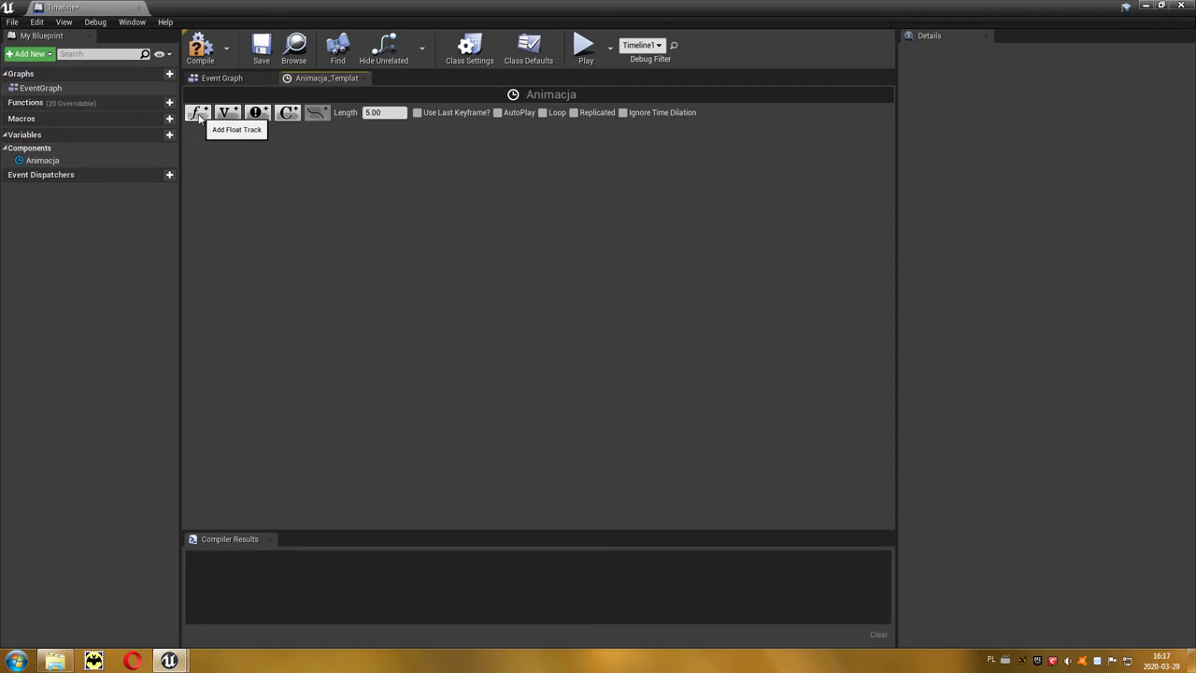
left_click(200, 116)
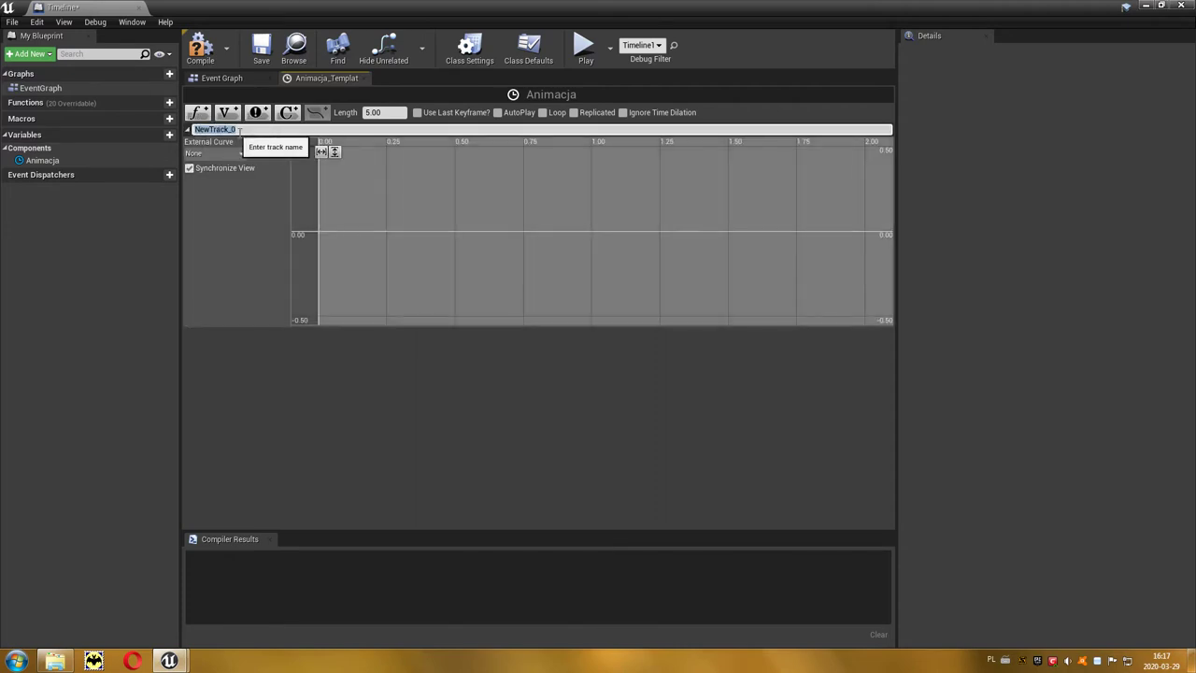
type("Klocek")
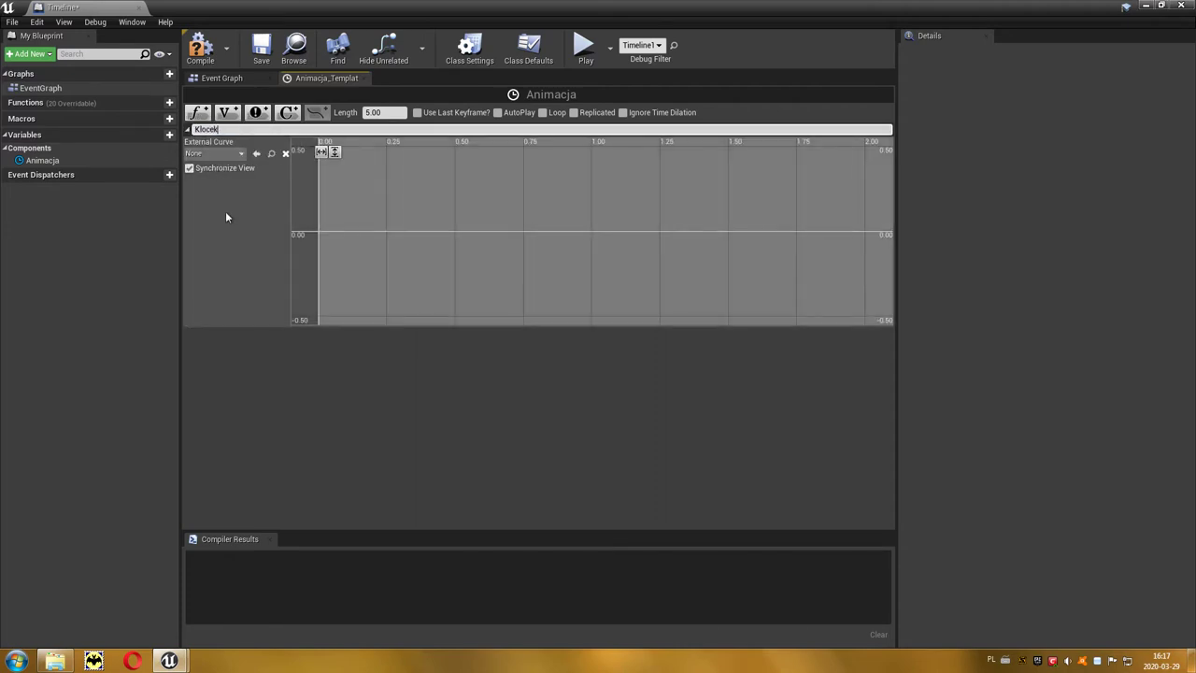
key("Return")
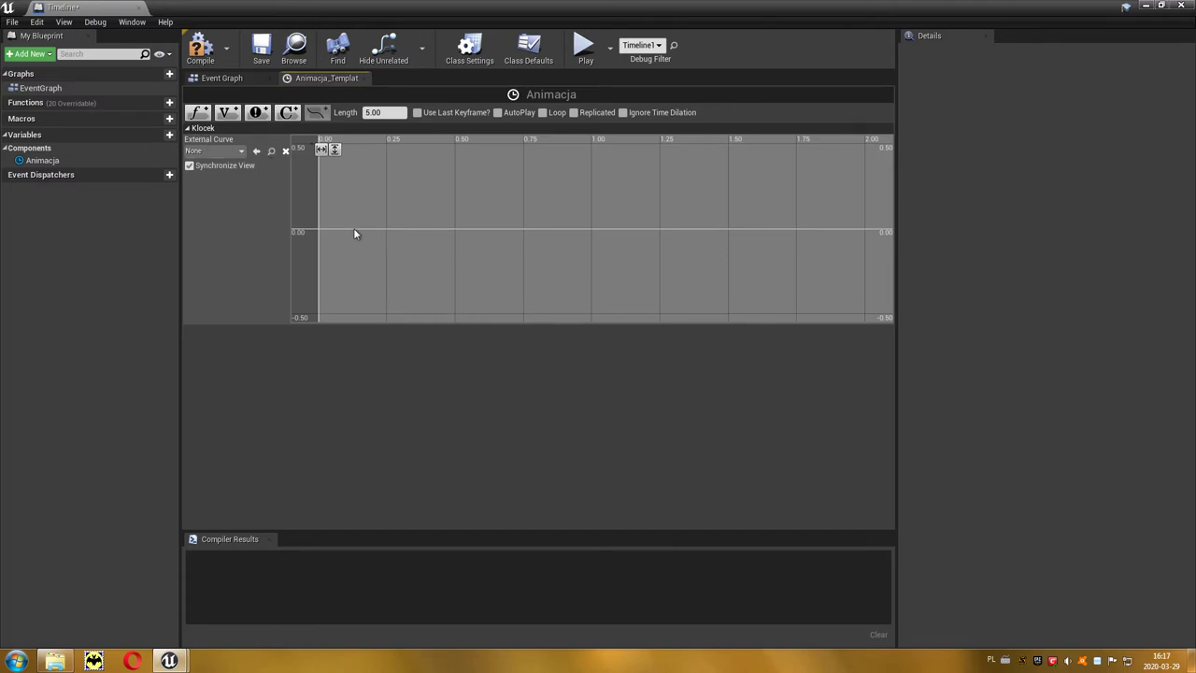
Step: Add a key to the Klocek curve at time 0 with value 0
right_click(458, 266)
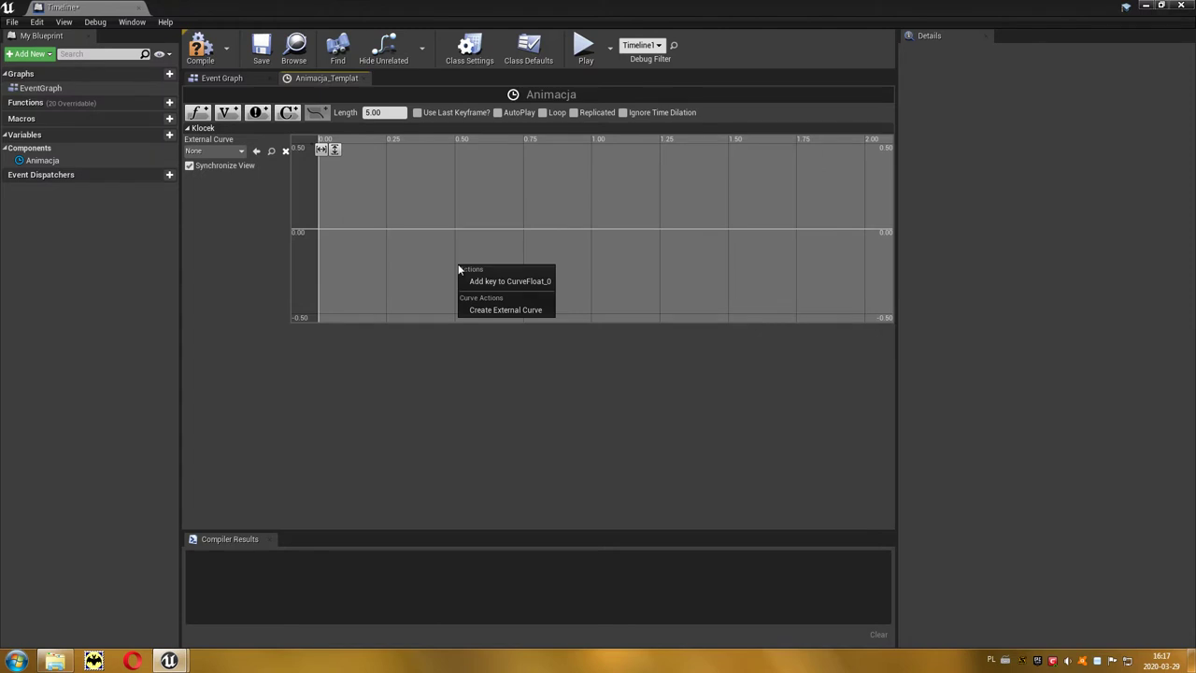
left_click(515, 281)
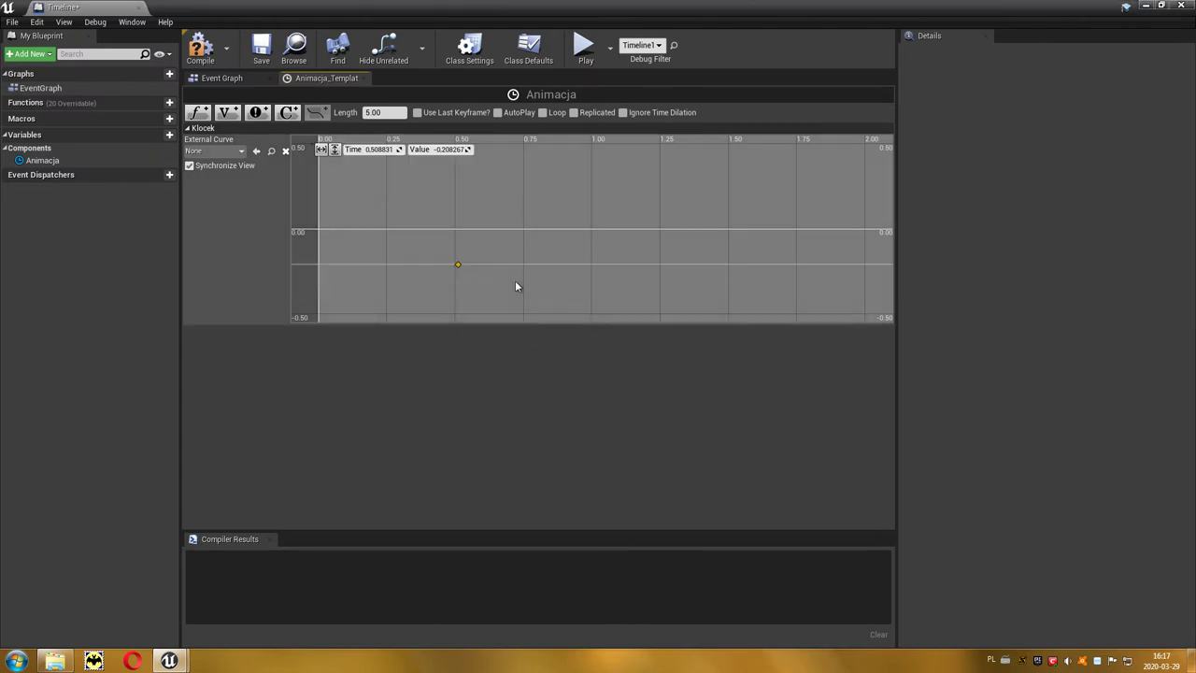
left_click(379, 150)
type("0")
key("Tab")
type("0")
key("Return")
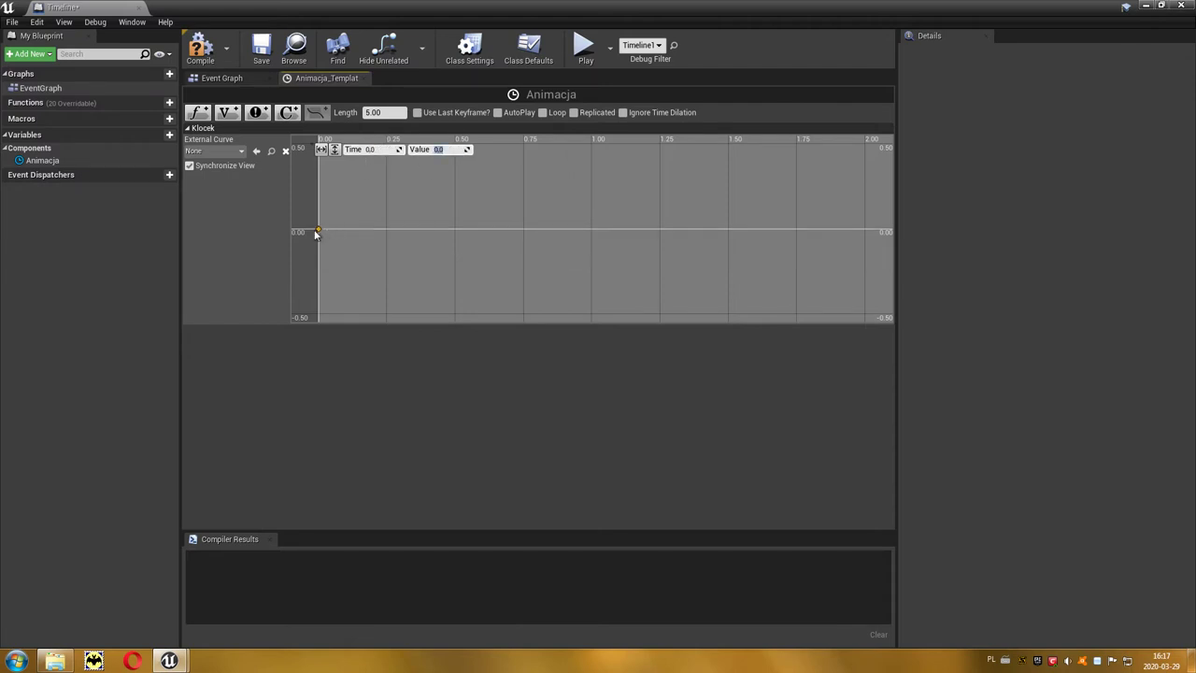
Step: Add a second key at 5 seconds with value 1200
right_click(573, 203)
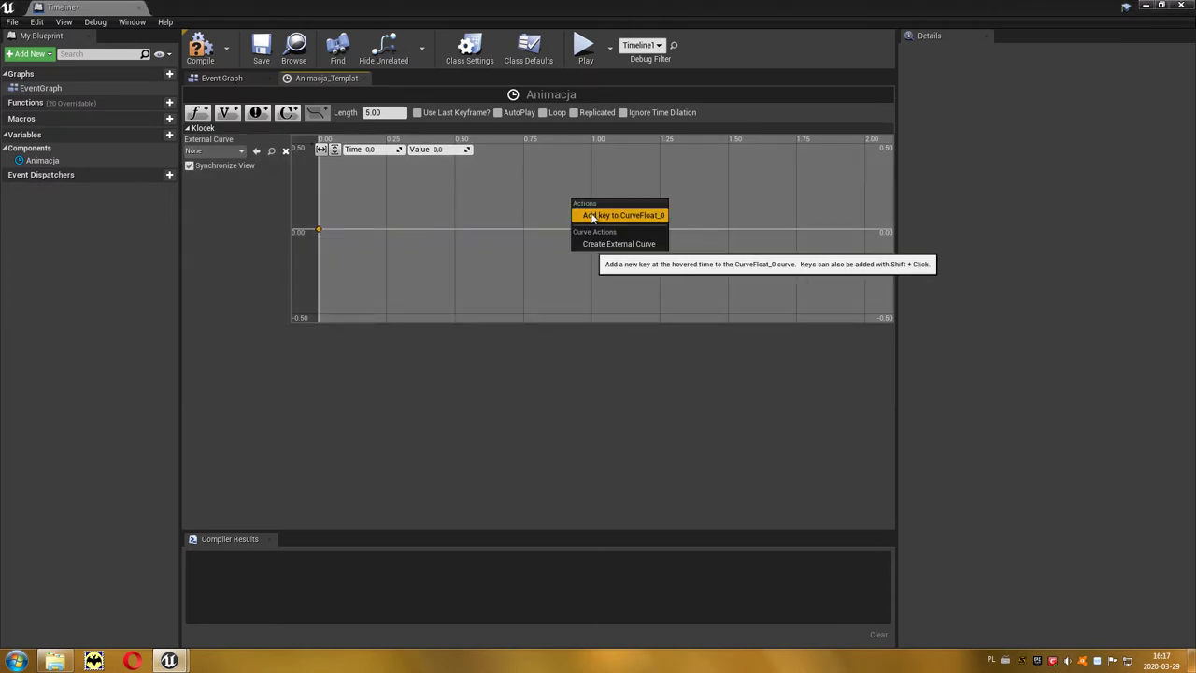
left_click(590, 216)
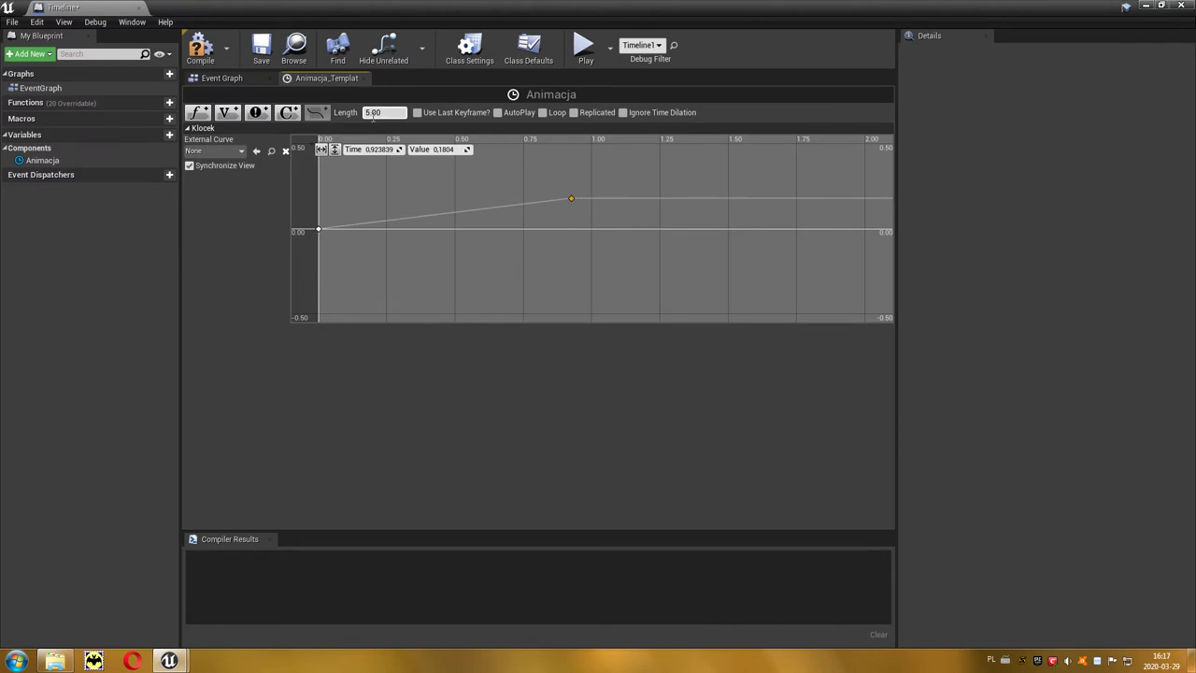
left_click(380, 150)
type("5")
key("Return")
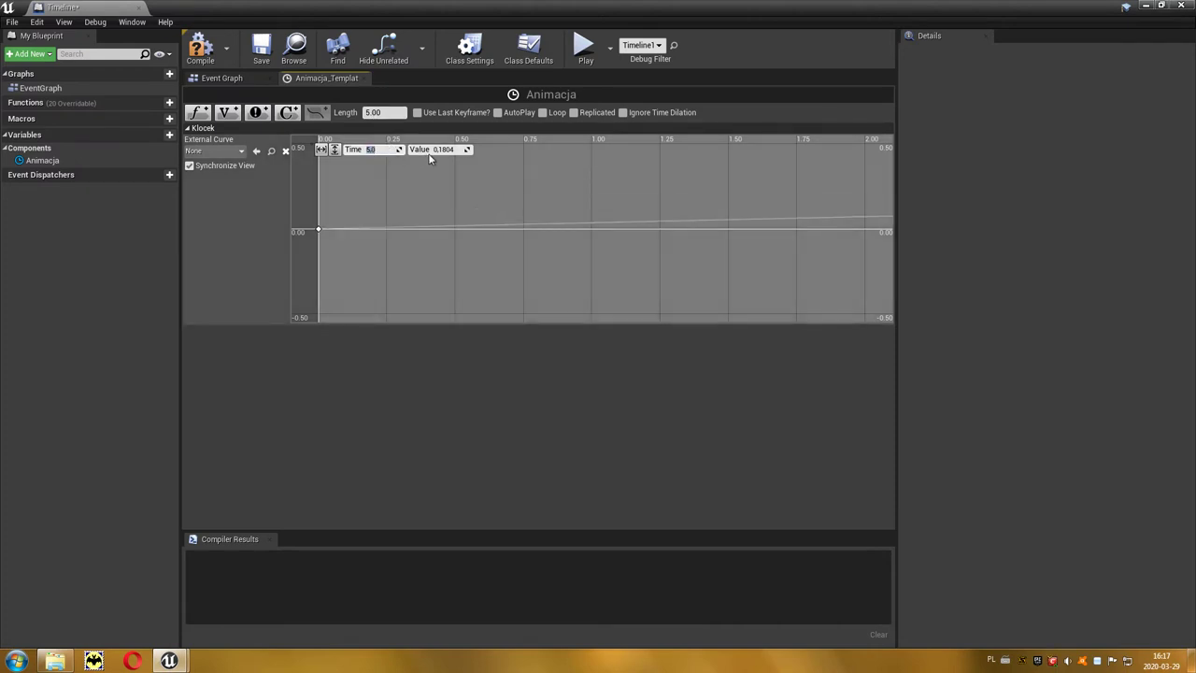
left_click(440, 150)
type("1200")
key("Return")
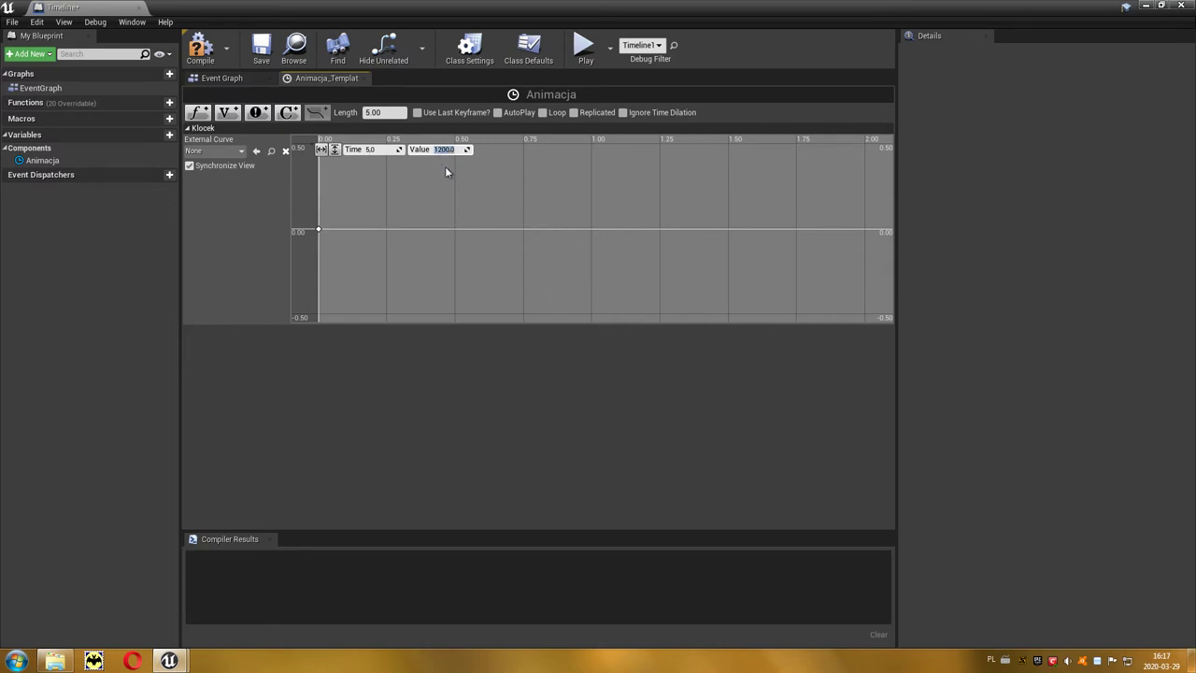
Step: Zoom the curve to fit horizontally and vertically, then return to the Event Graph
left_click(321, 150)
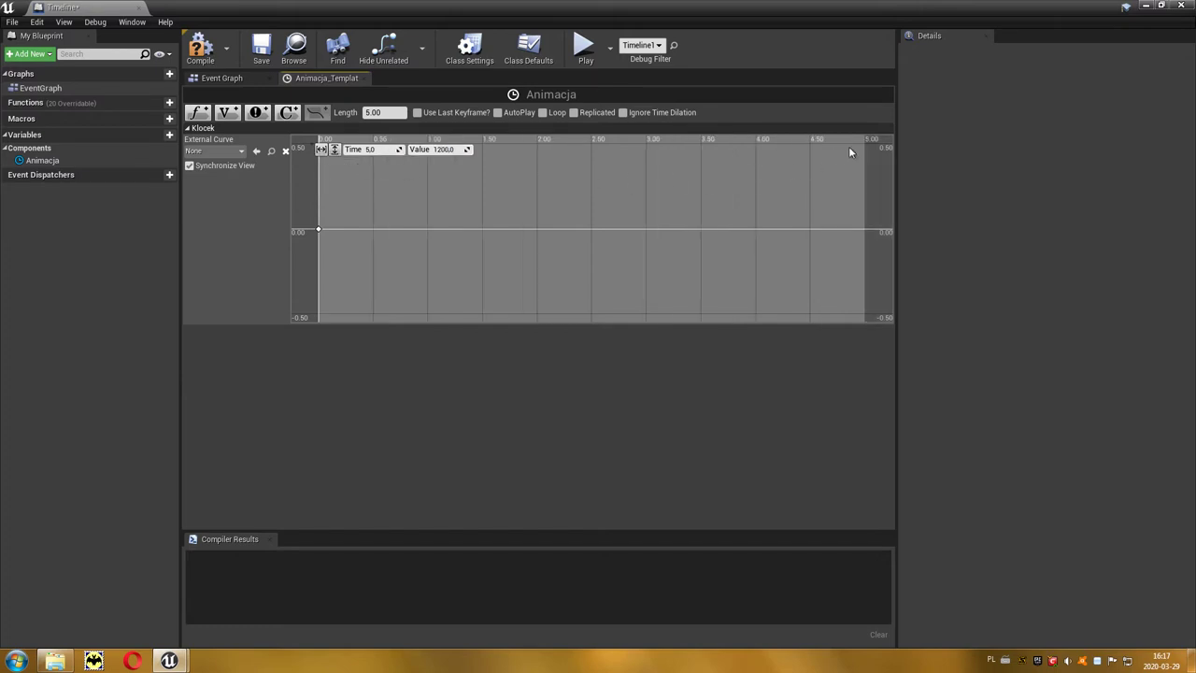
left_click(334, 151)
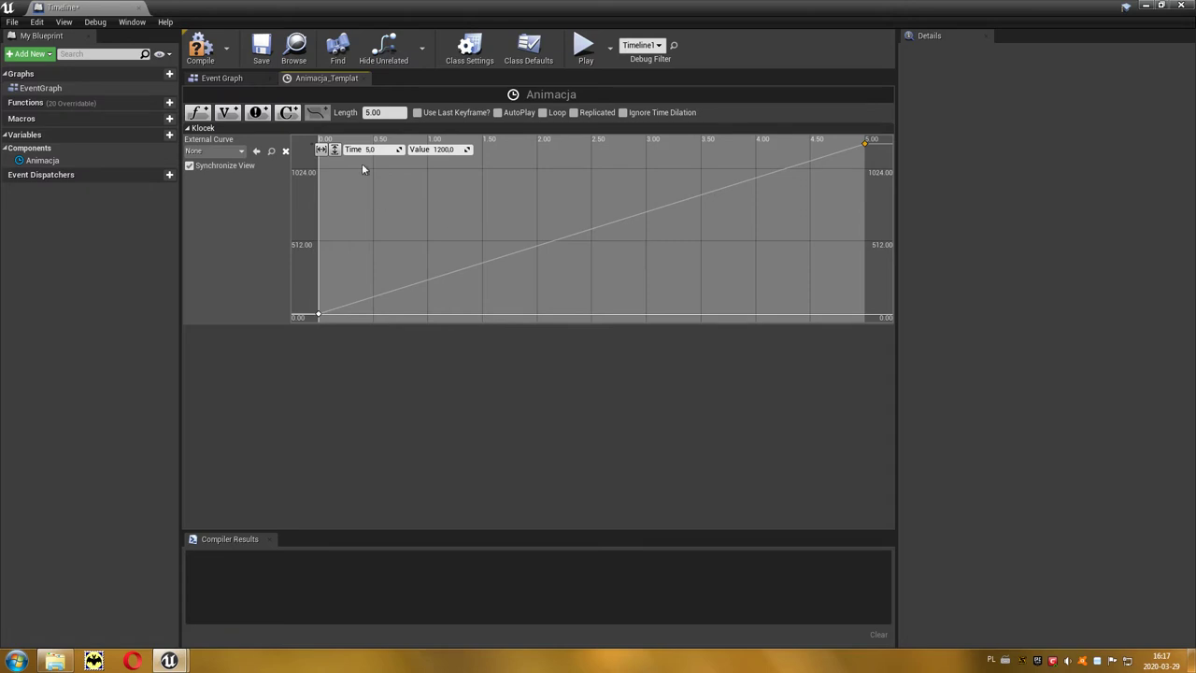
left_click(363, 78)
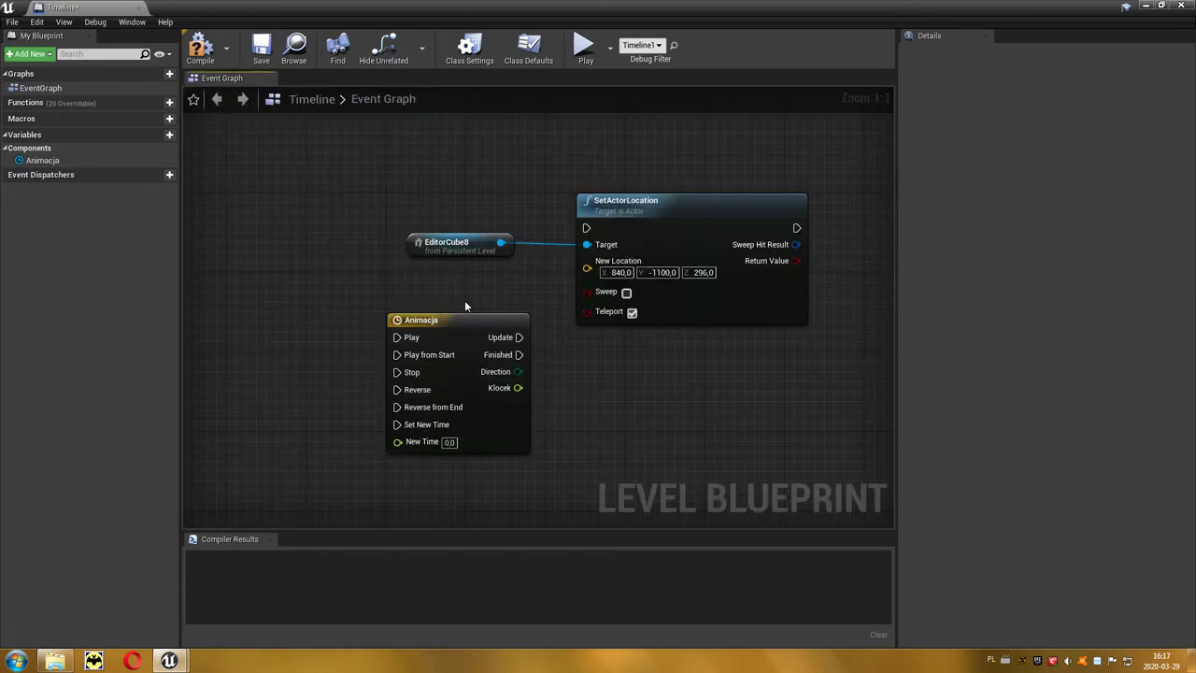
Step: Split SetActorLocation's New Location pin into X, Y and Z, and shift the Animacja node left
left_click_drag(460, 320, 429, 290)
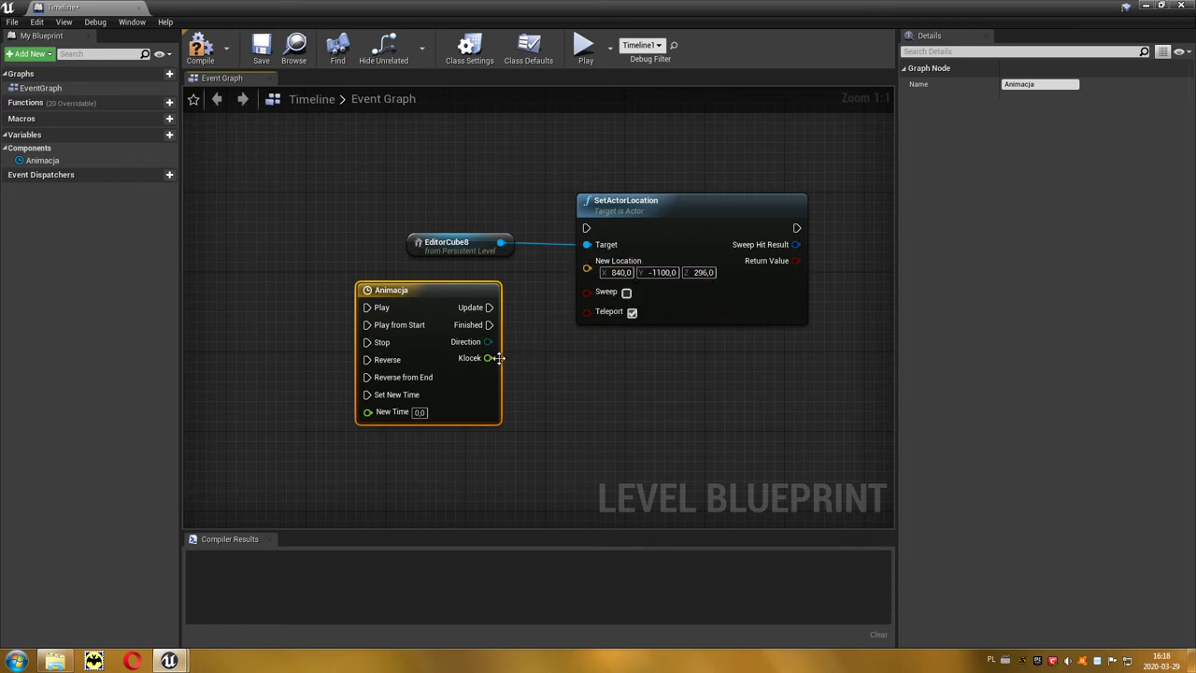
right_click(666, 263)
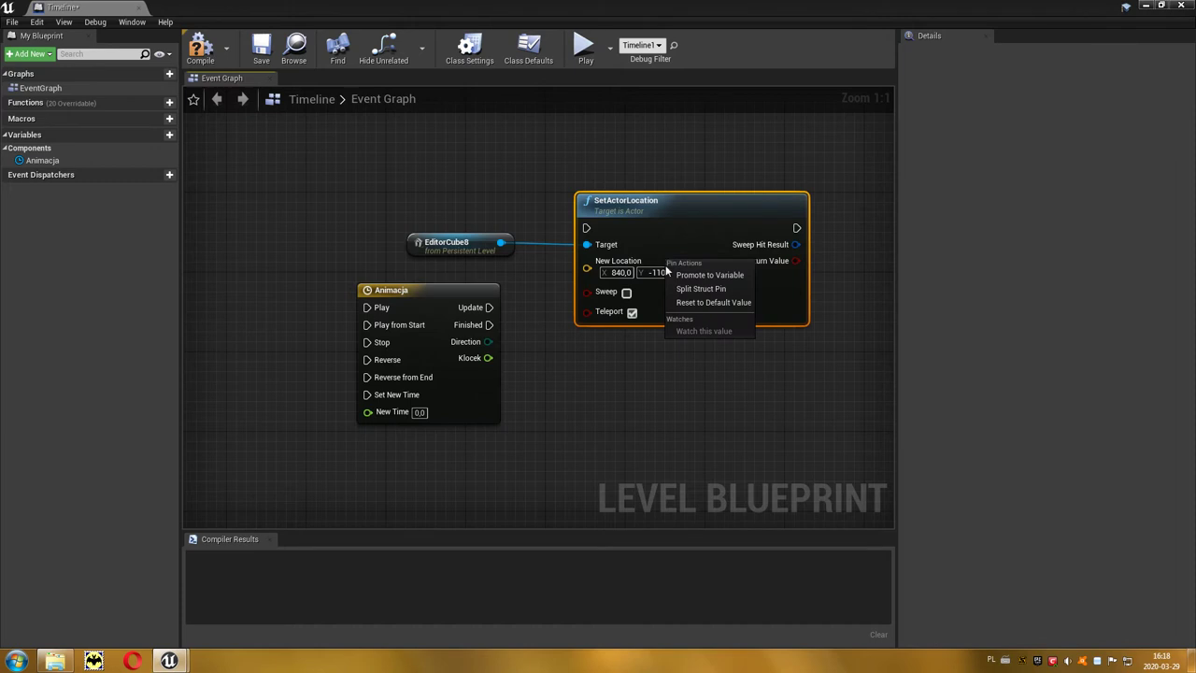
left_click(734, 292)
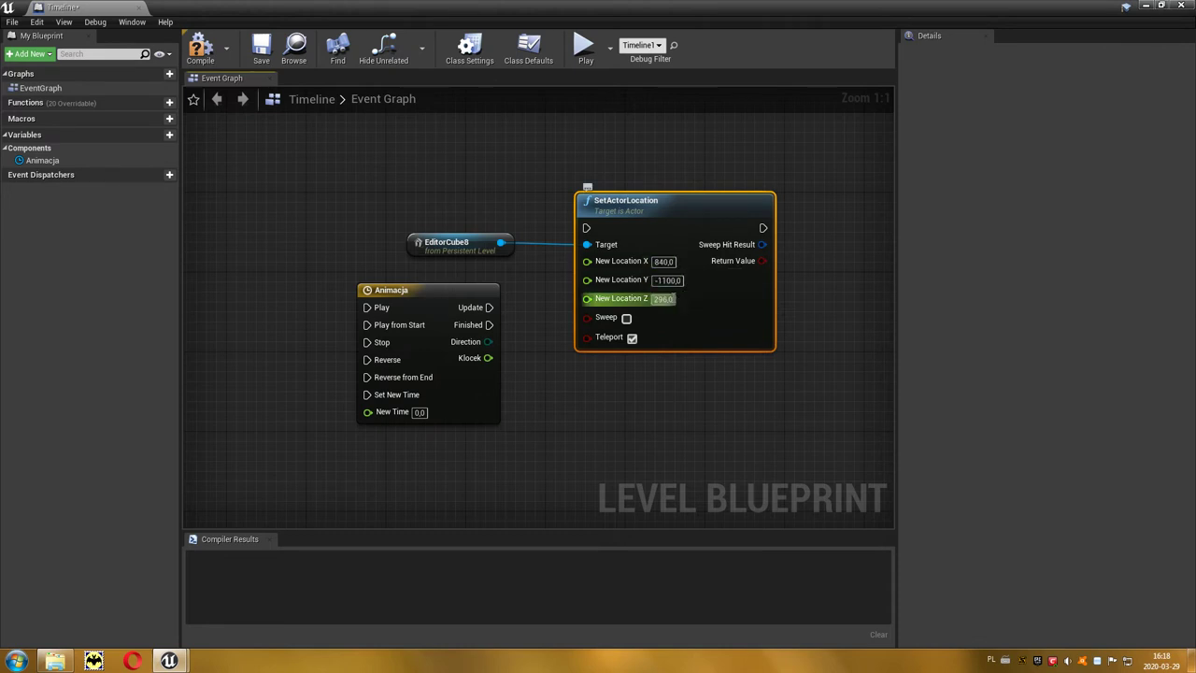
left_click_drag(490, 308, 441, 310)
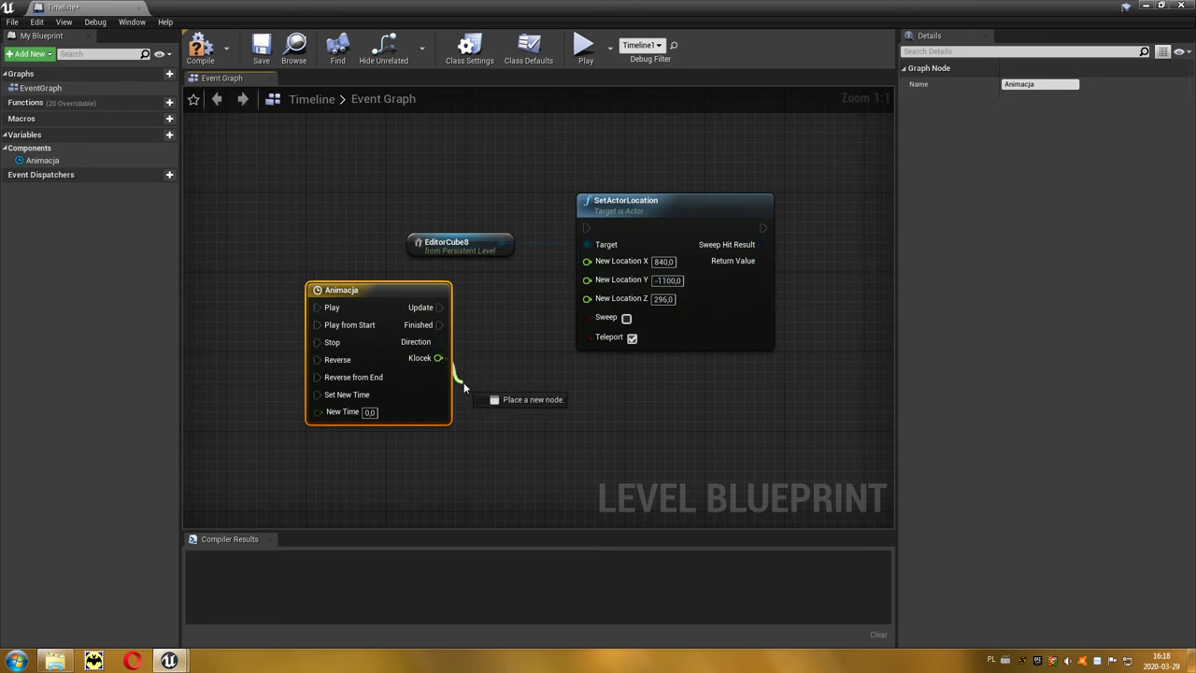
Step: Add a float + node summing Klocek and -1100, wired into New Location Y, and recentre the graph
left_click_drag(496, 400, 496, 400)
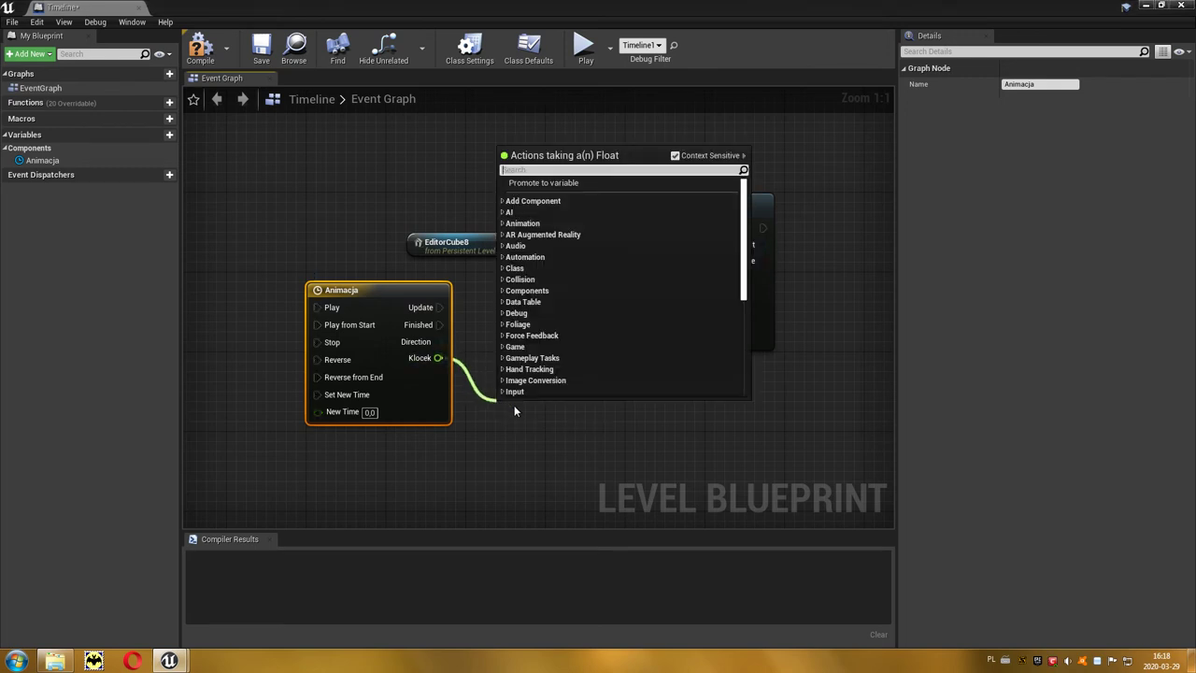
type("+")
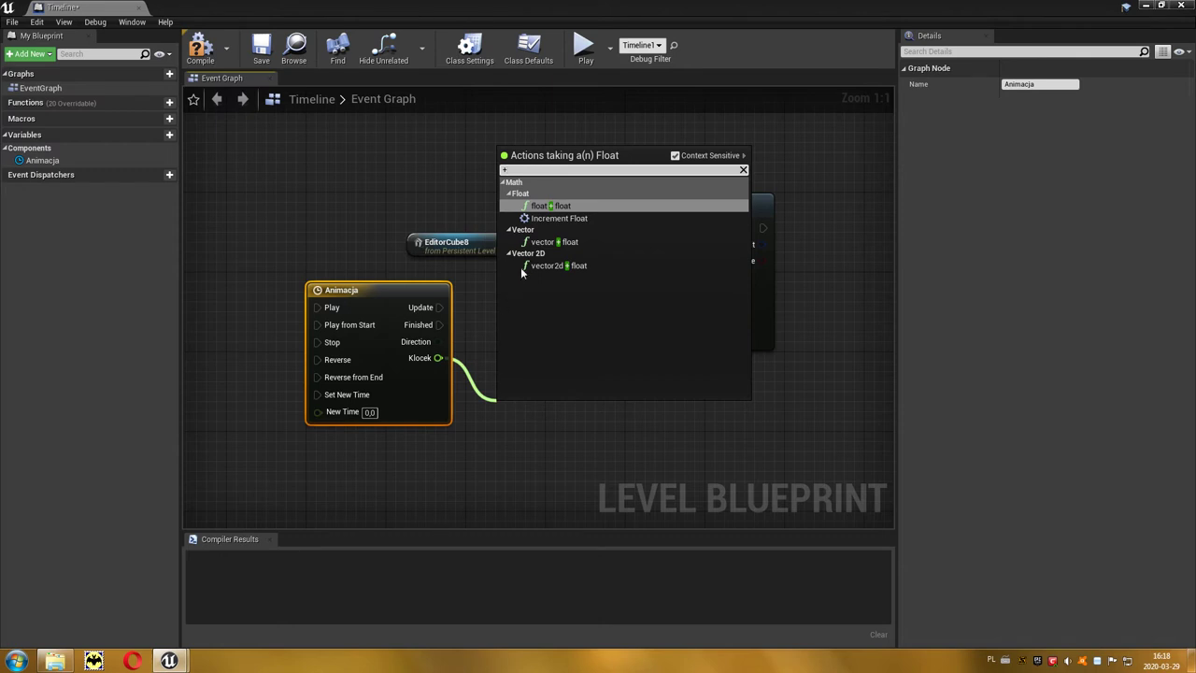
left_click(579, 208)
type("-1100")
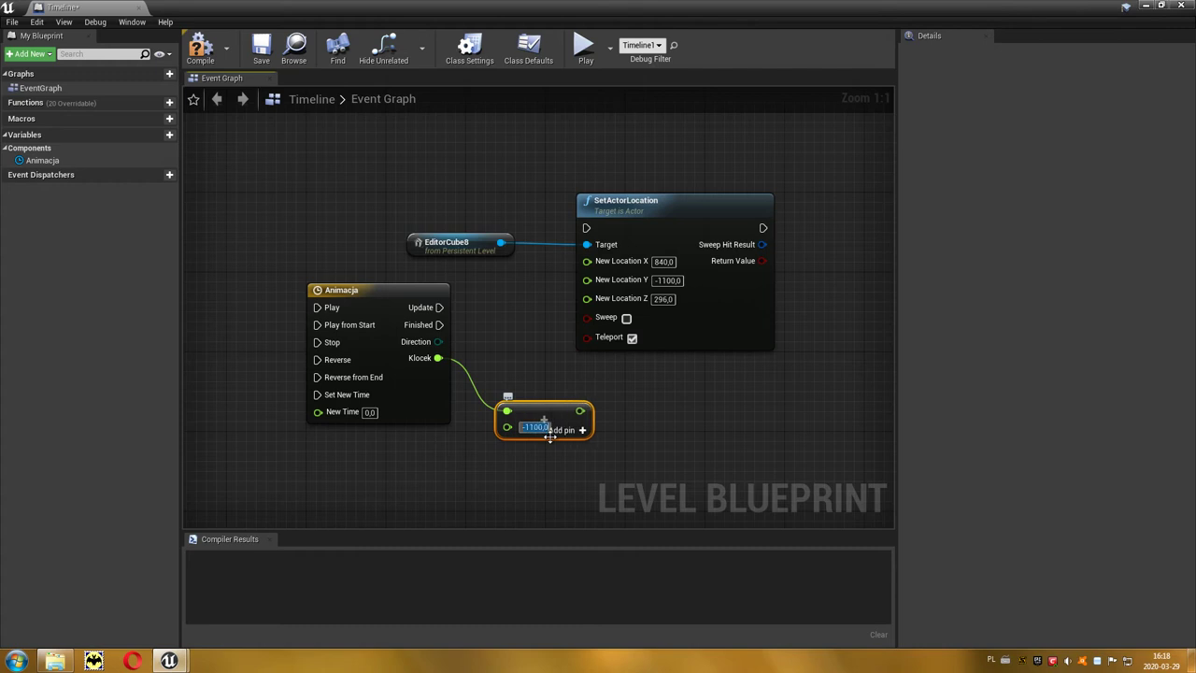
mouse_move(549, 435)
left_mouse_down()
mouse_move(530, 436)
mouse_move(561, 411)
mouse_move(576, 280)
mouse_move(586, 280)
left_mouse_up()
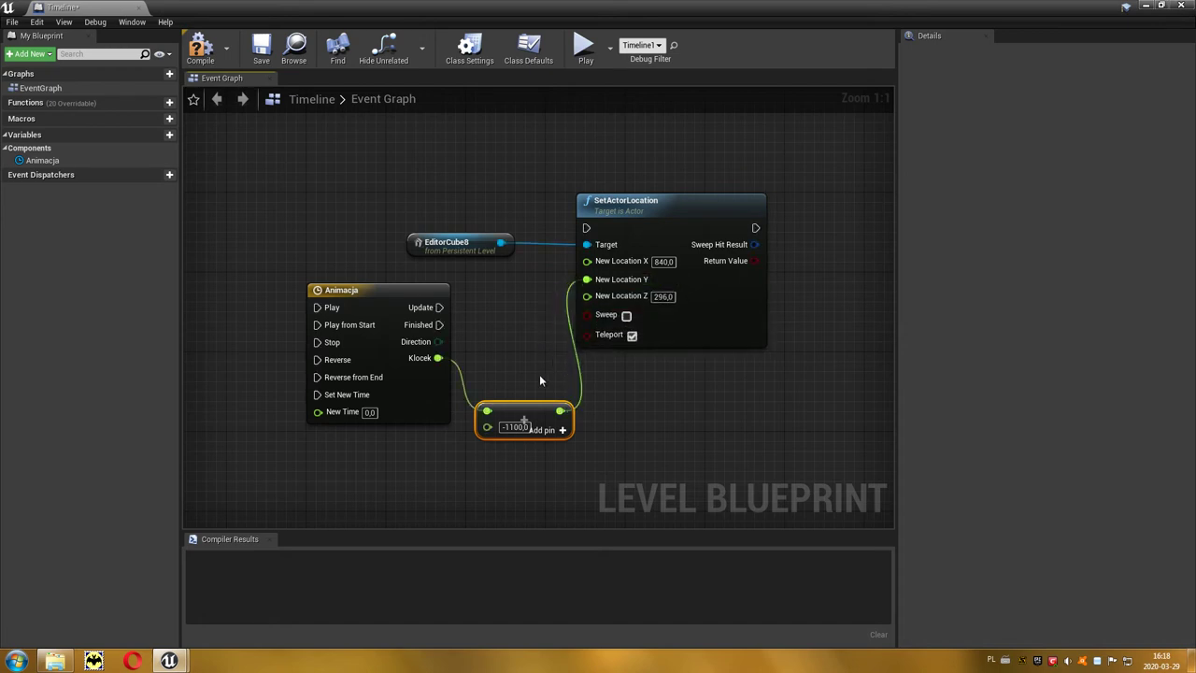
left_click_drag(520, 412, 502, 372)
left_click(358, 294)
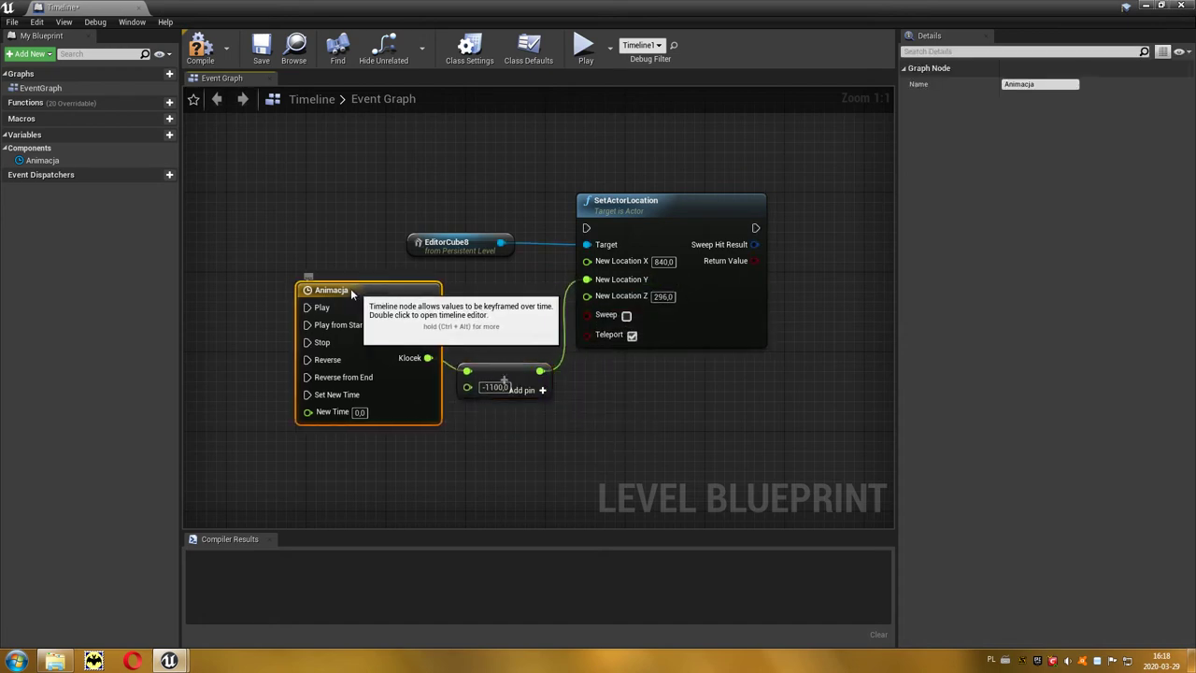
right_click_drag(393, 469, 502, 497)
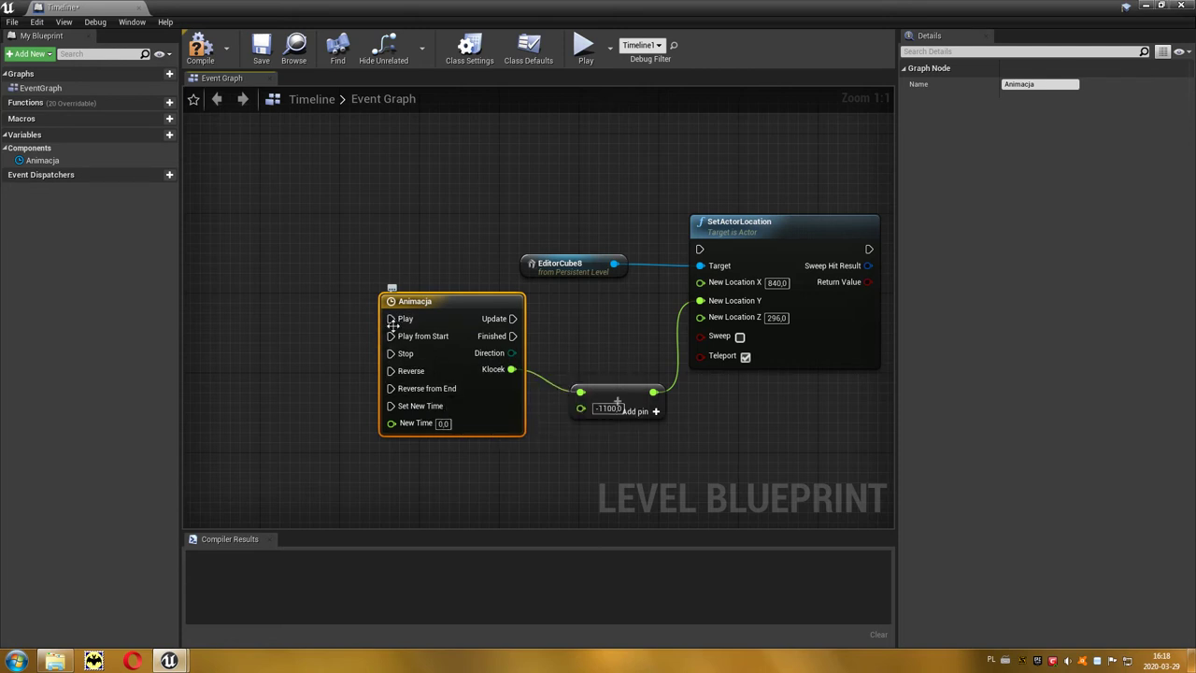
right_click_drag(347, 339, 475, 337)
right_click(369, 288)
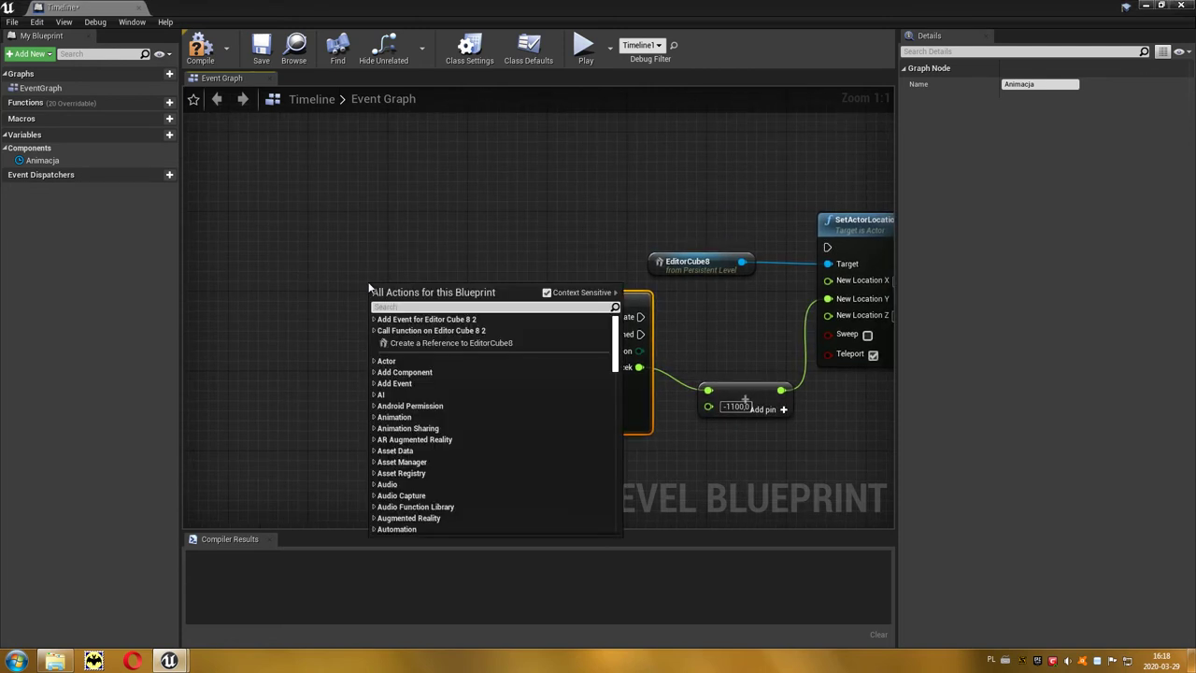
Step: Add an F keyboard event node from the Input category
scroll(421, 408, "down", 3)
scroll(420, 408, "down", 3)
scroll(420, 408, "down", 3)
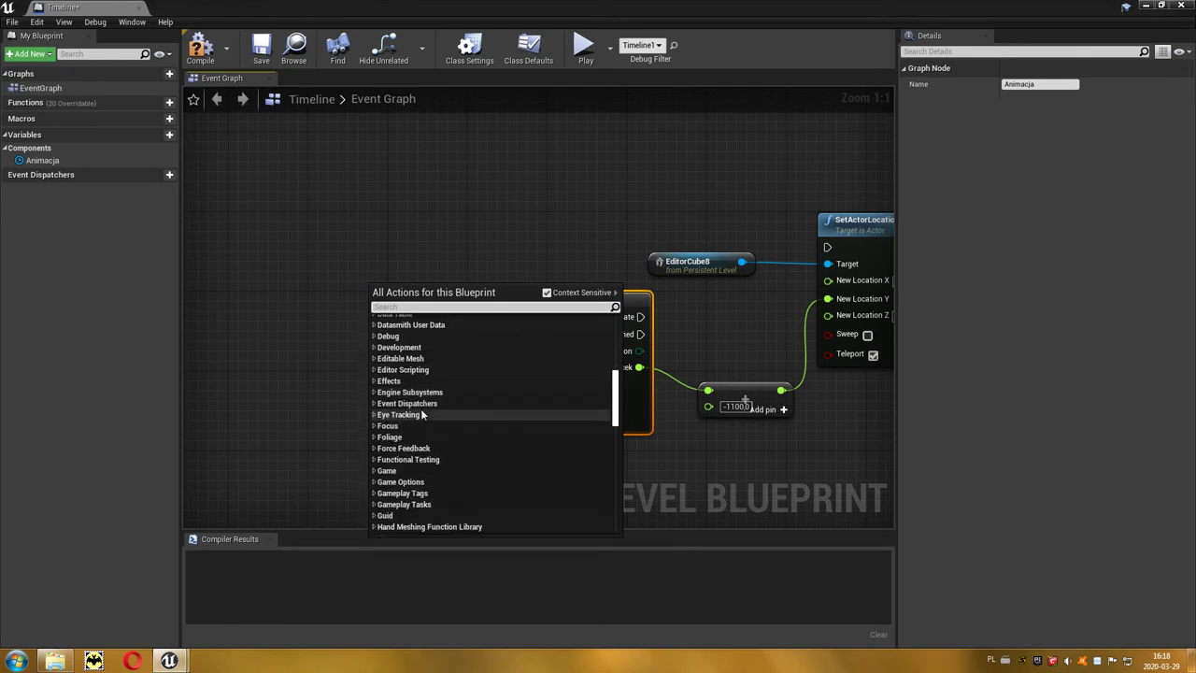
scroll(421, 430, "down", 5)
left_click(392, 511)
scroll(430, 439, "down", 4)
left_click(376, 374)
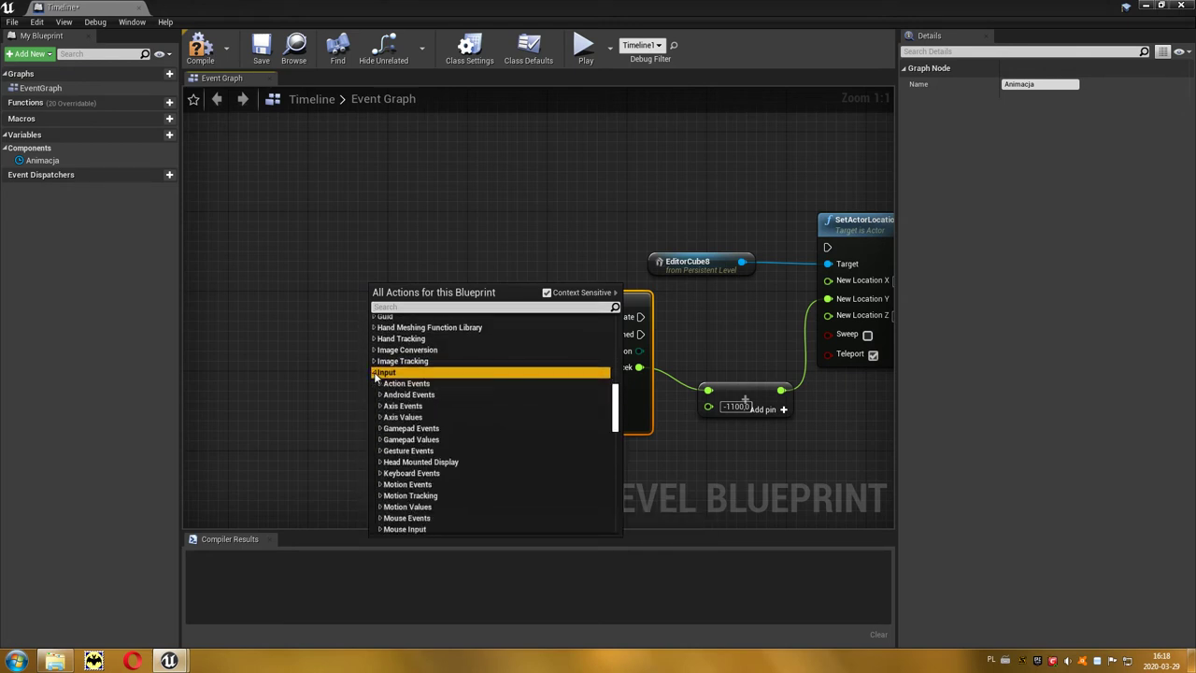
left_click(379, 474)
scroll(431, 431, "down", 4)
scroll(427, 428, "down", 3)
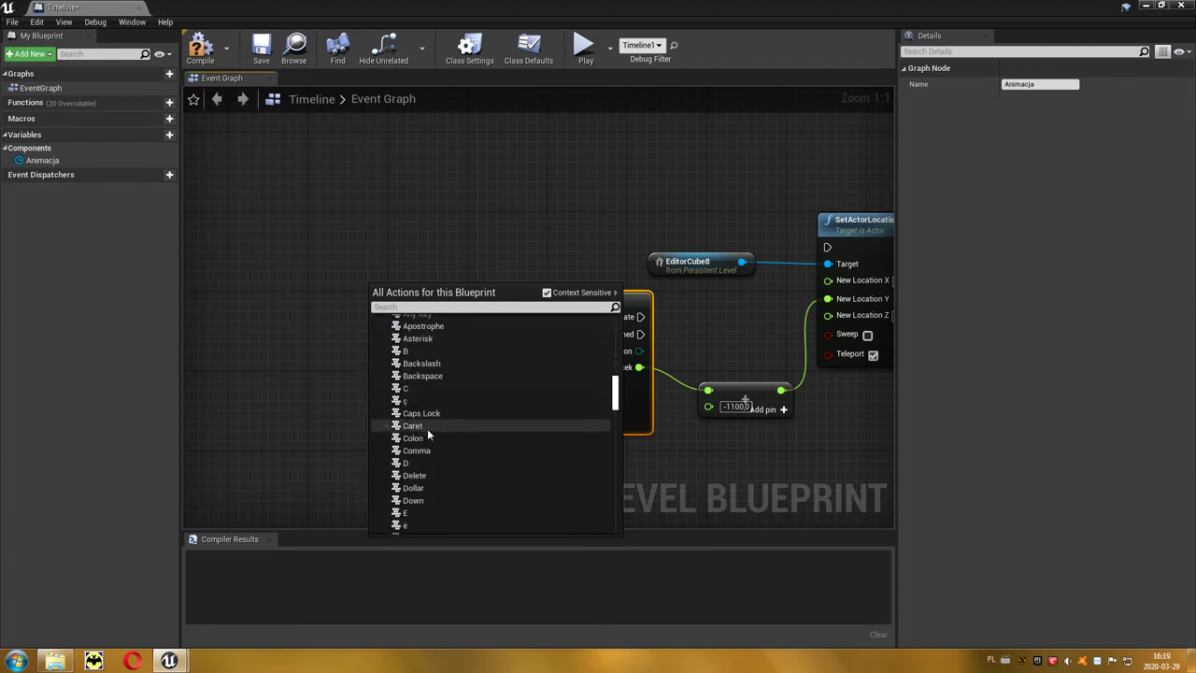
scroll(424, 426, "down", 1)
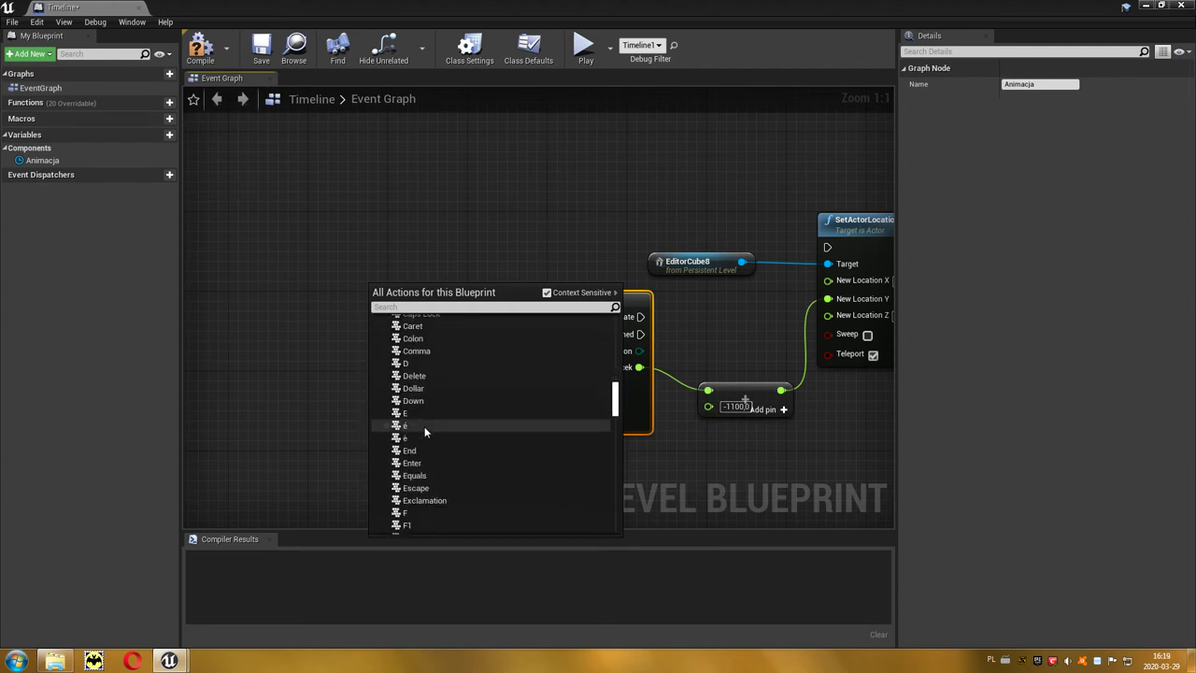
left_click(421, 513)
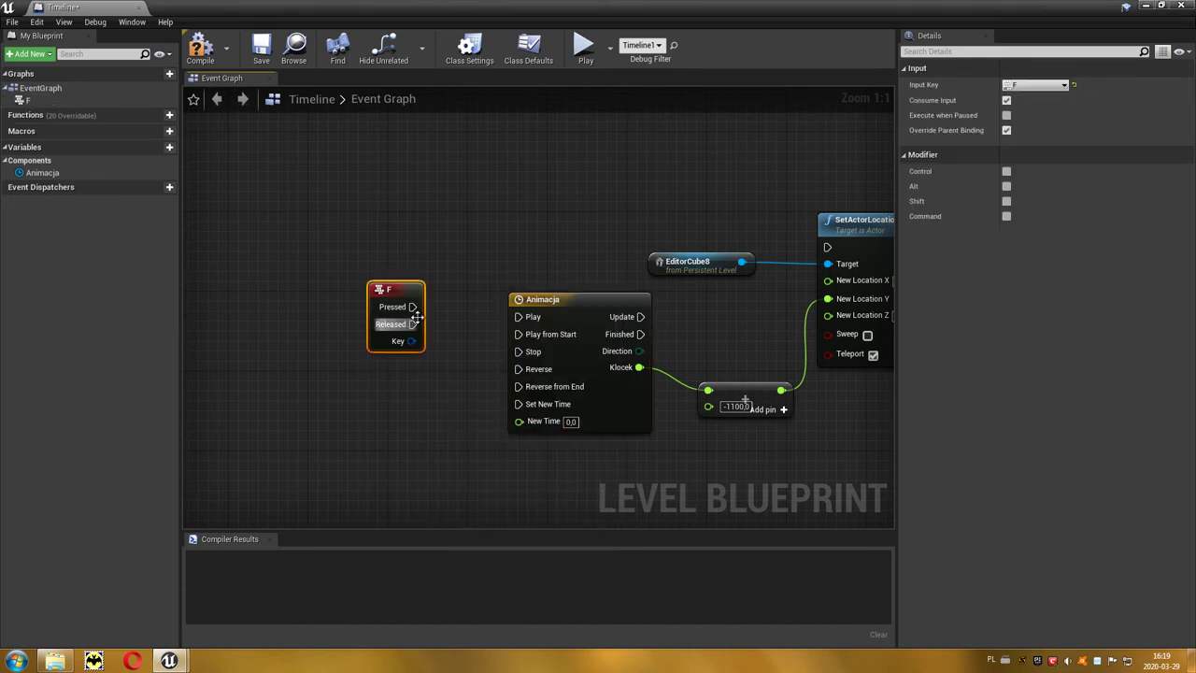
Step: Wire F's Pressed output to Animacja's Play and arrange the graph view
left_click_drag(411, 306, 439, 312)
left_click_drag(517, 319, 518, 317)
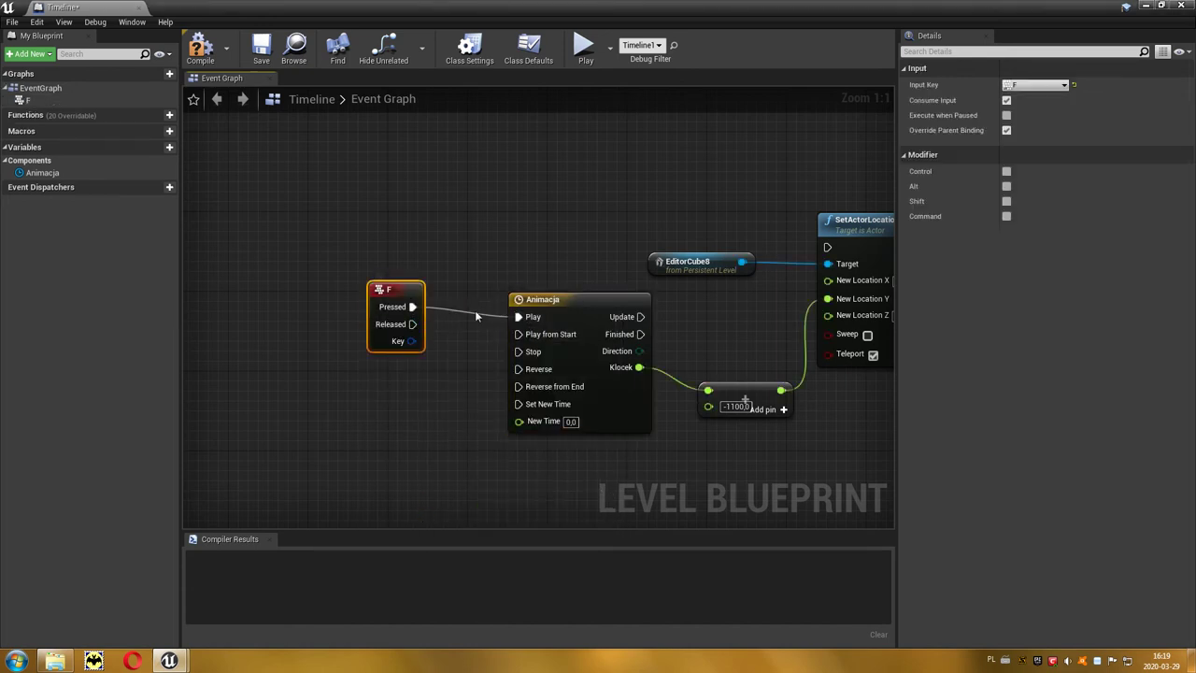
left_click_drag(397, 301, 437, 311)
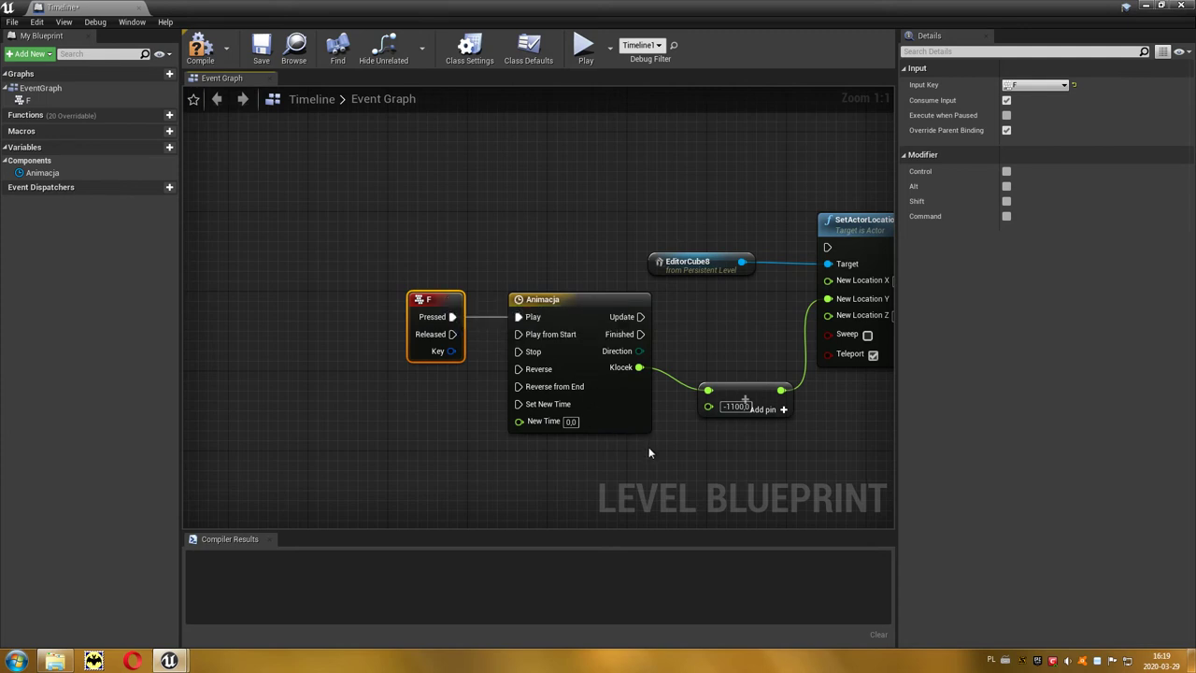
right_click_drag(648, 453, 467, 455)
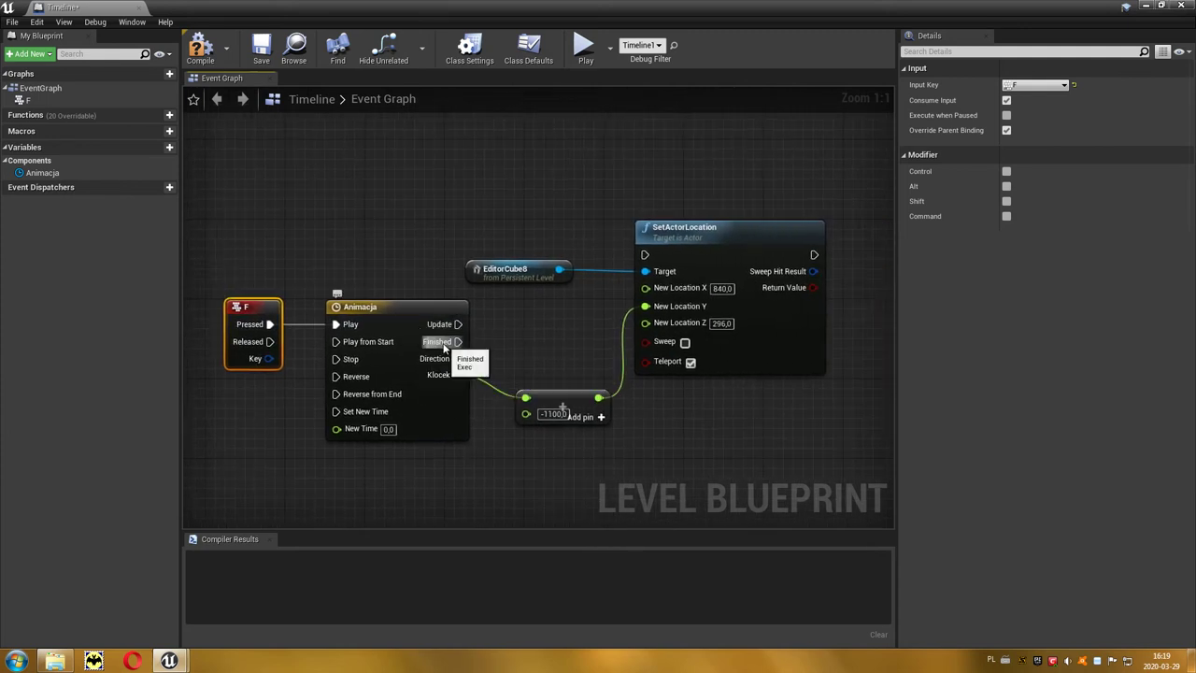
Step: Wire Animacja's Update to SetActorLocation and tidy the reference and add nodes
left_click_drag(458, 324, 645, 254)
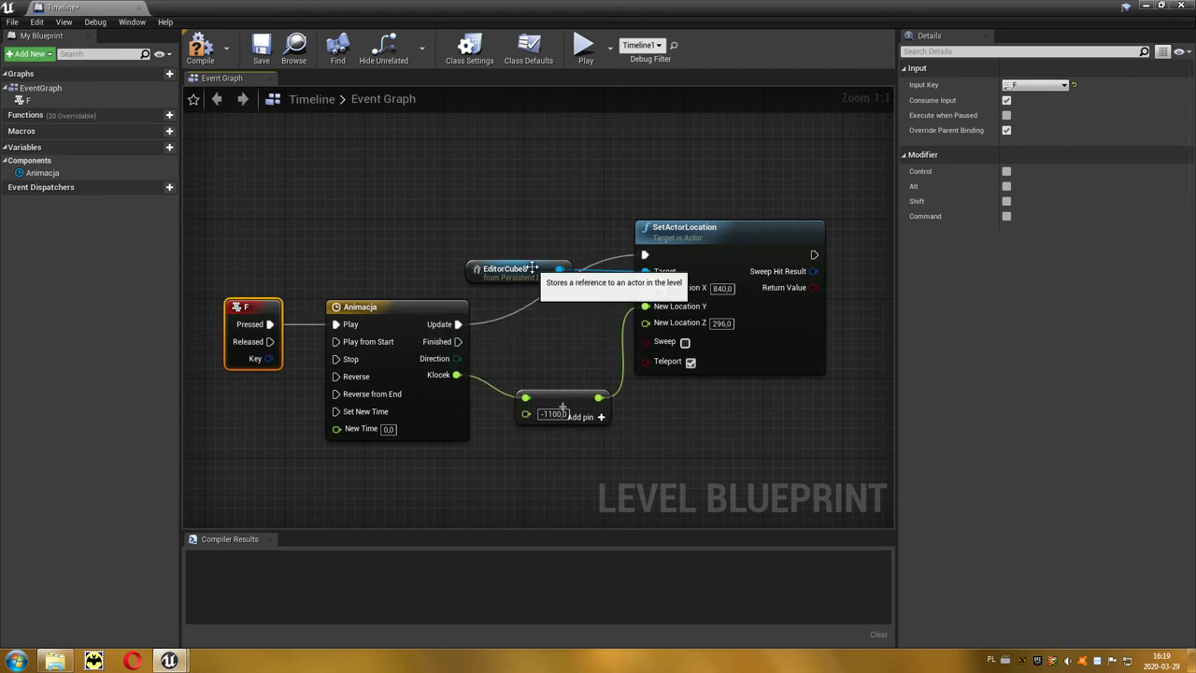
left_click_drag(523, 269, 423, 269)
left_click_drag(561, 418, 561, 380)
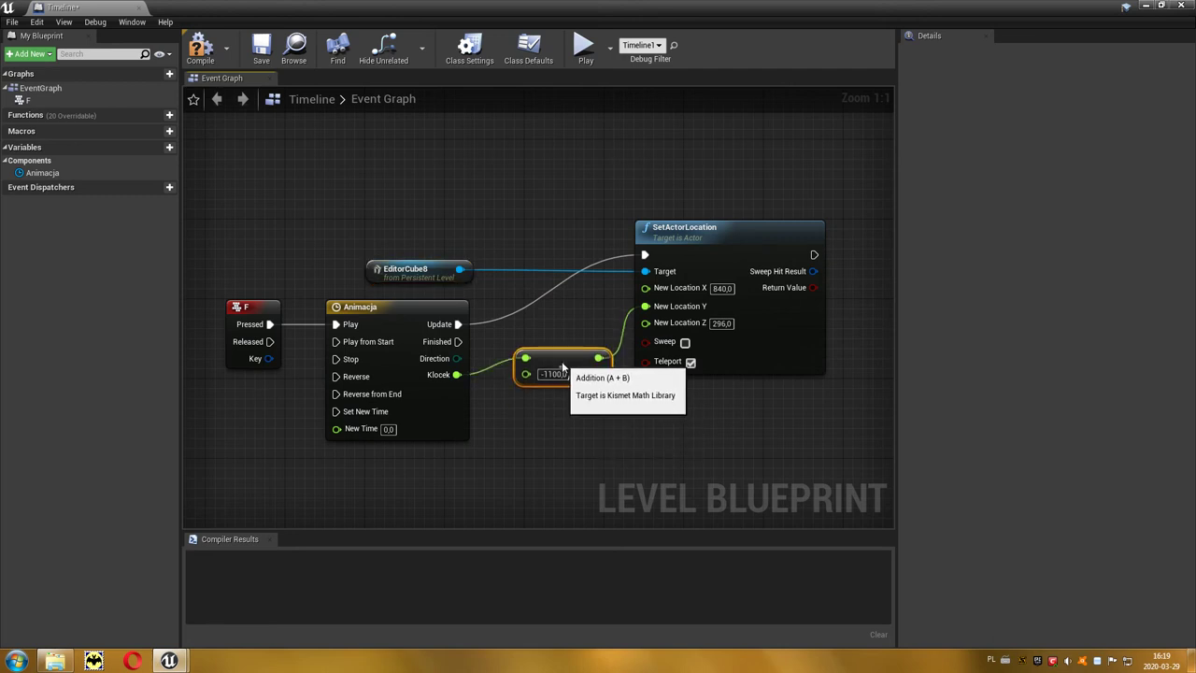
Step: Compile and save the Level Blueprint, then minimize it to return to the level
left_click(199, 57)
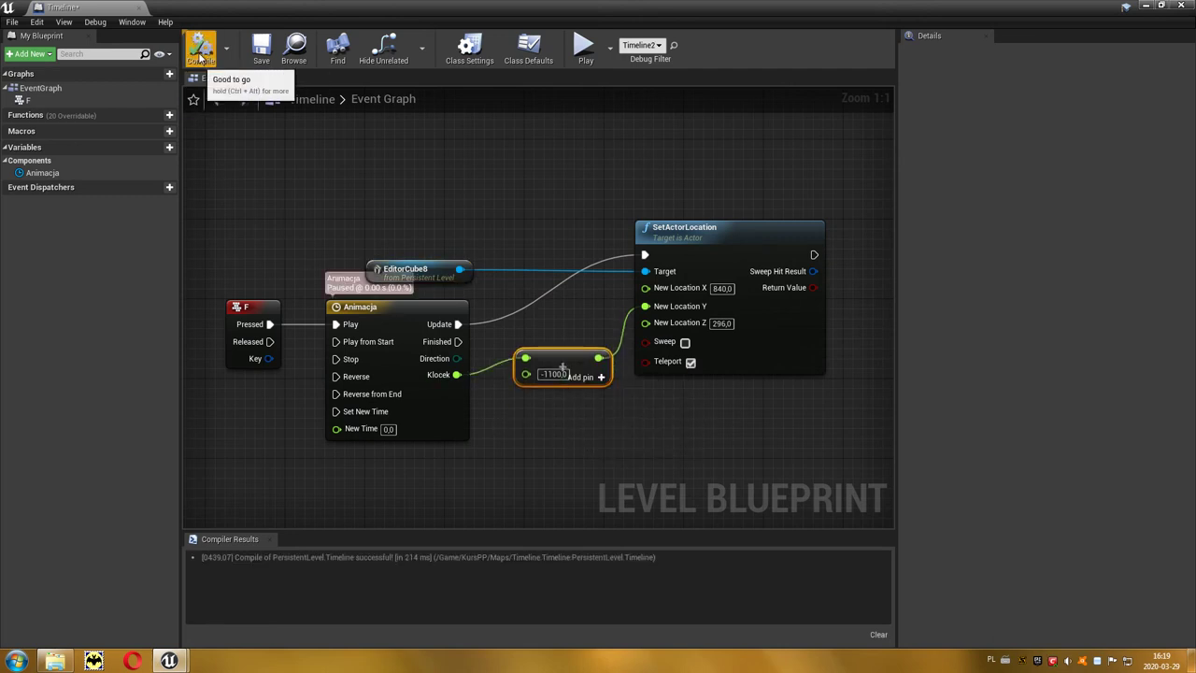
left_click(262, 46)
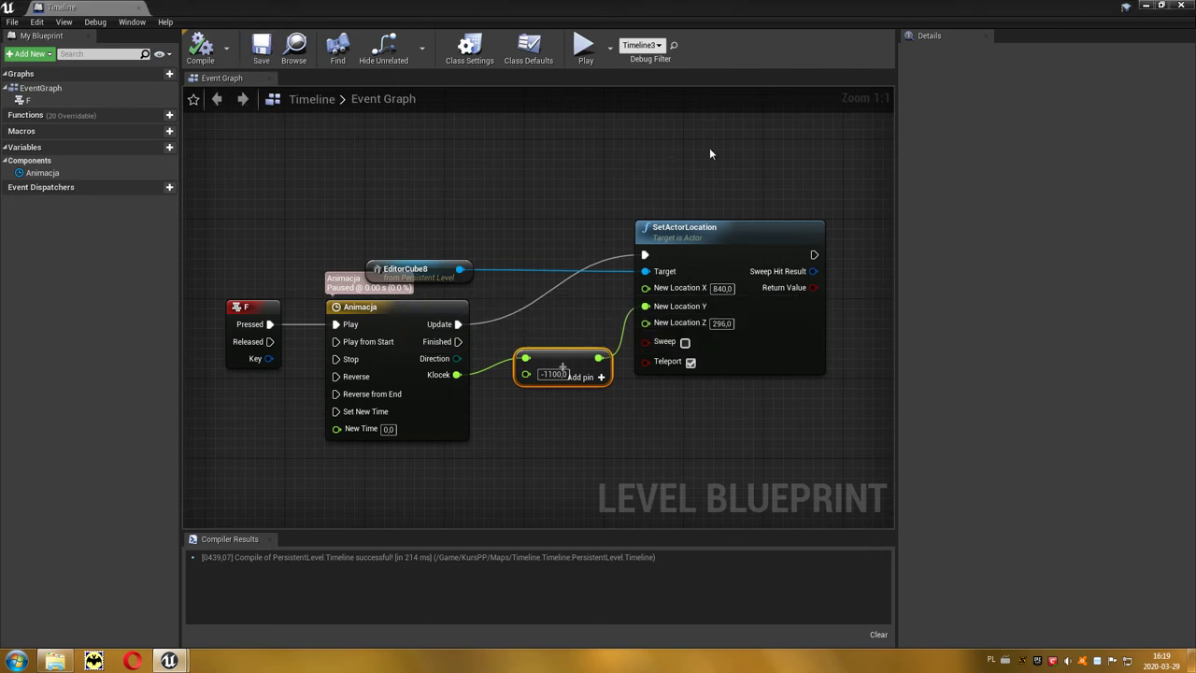
left_click(1146, 6)
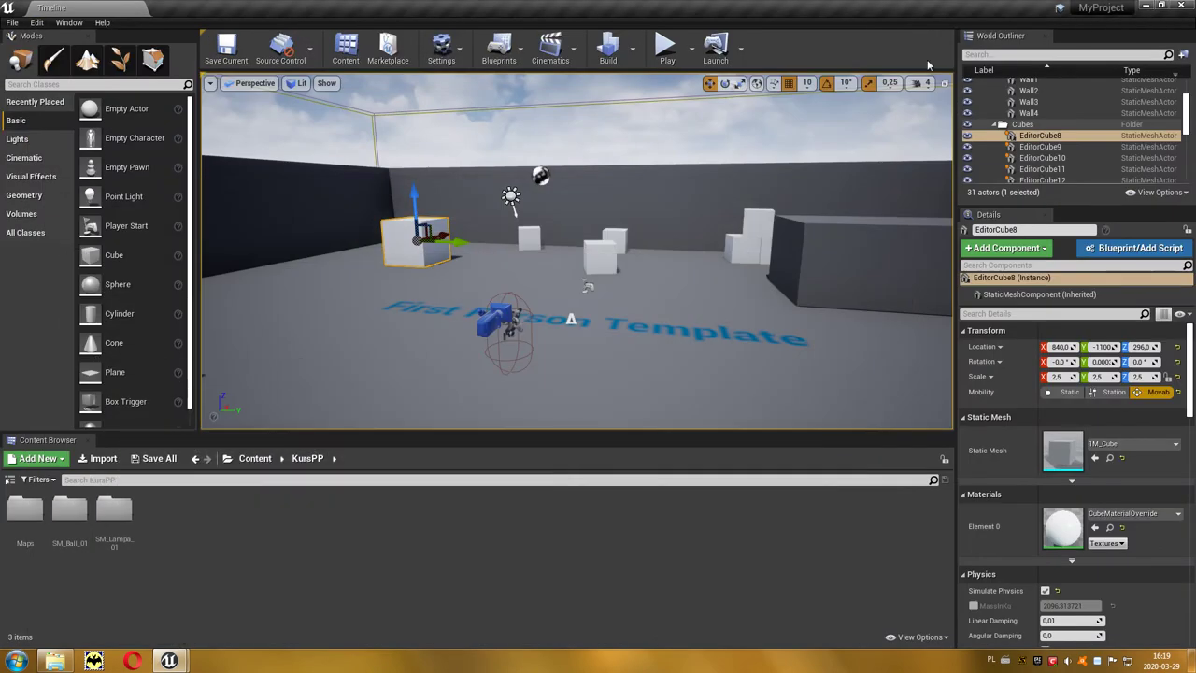
Step: Play-test the level walking forward among the cubes, then stop and orbit the editor view
left_click(667, 56)
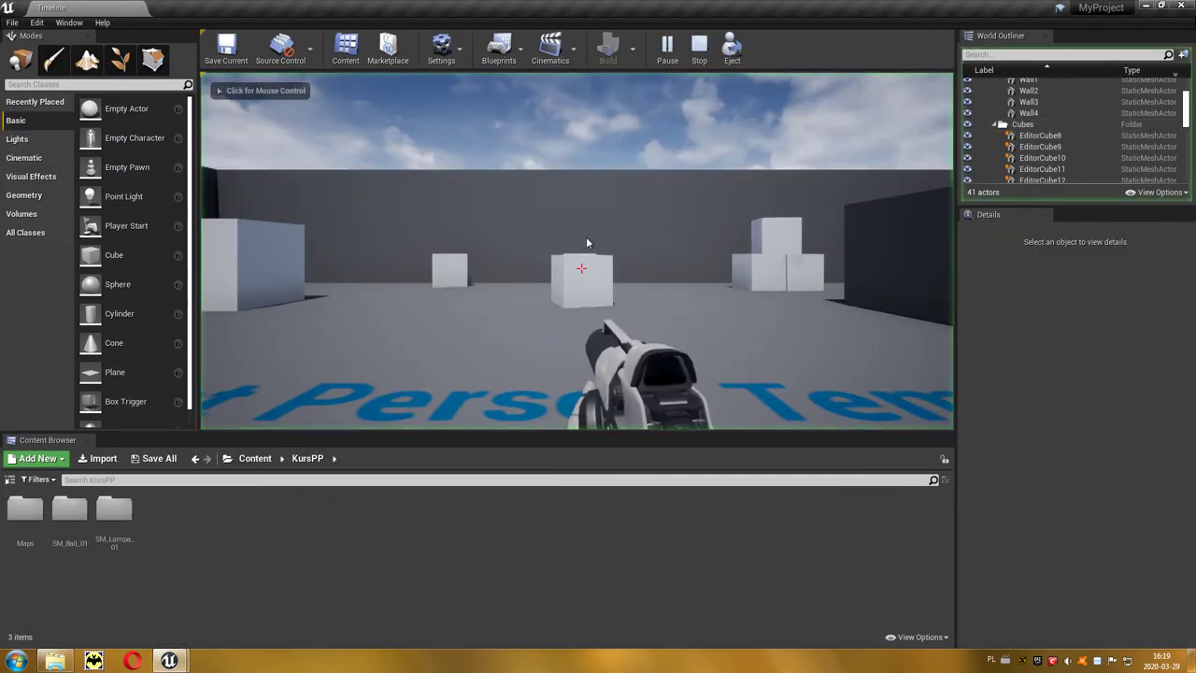
key("w")
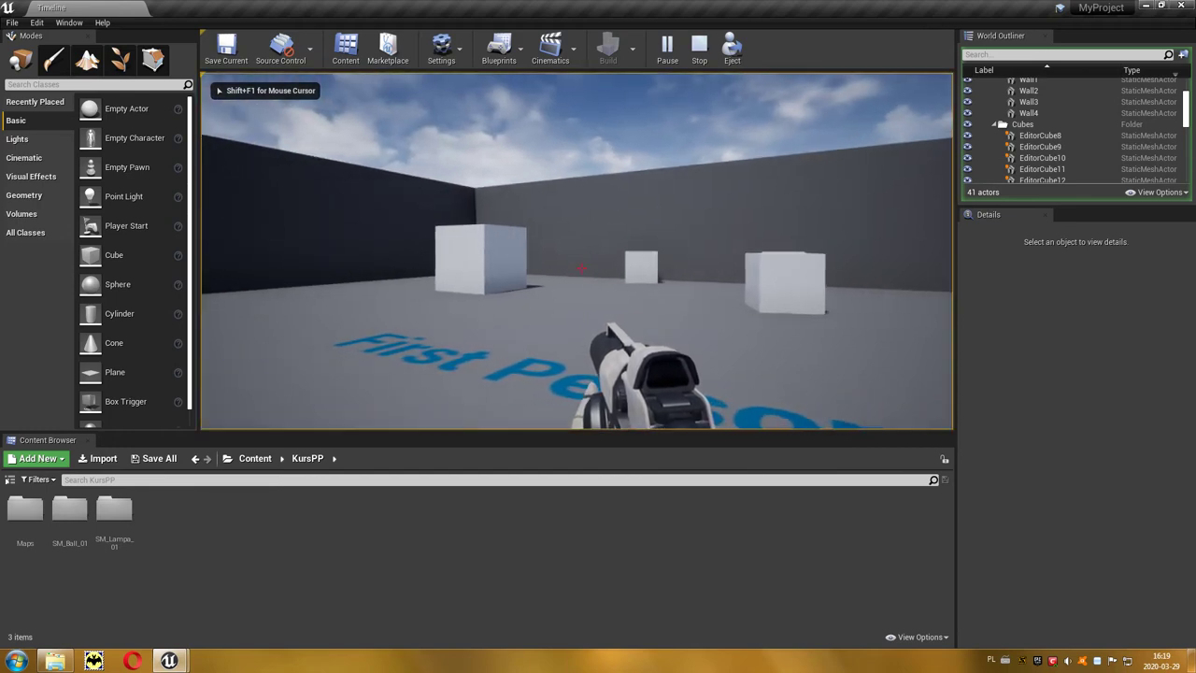
key("w")
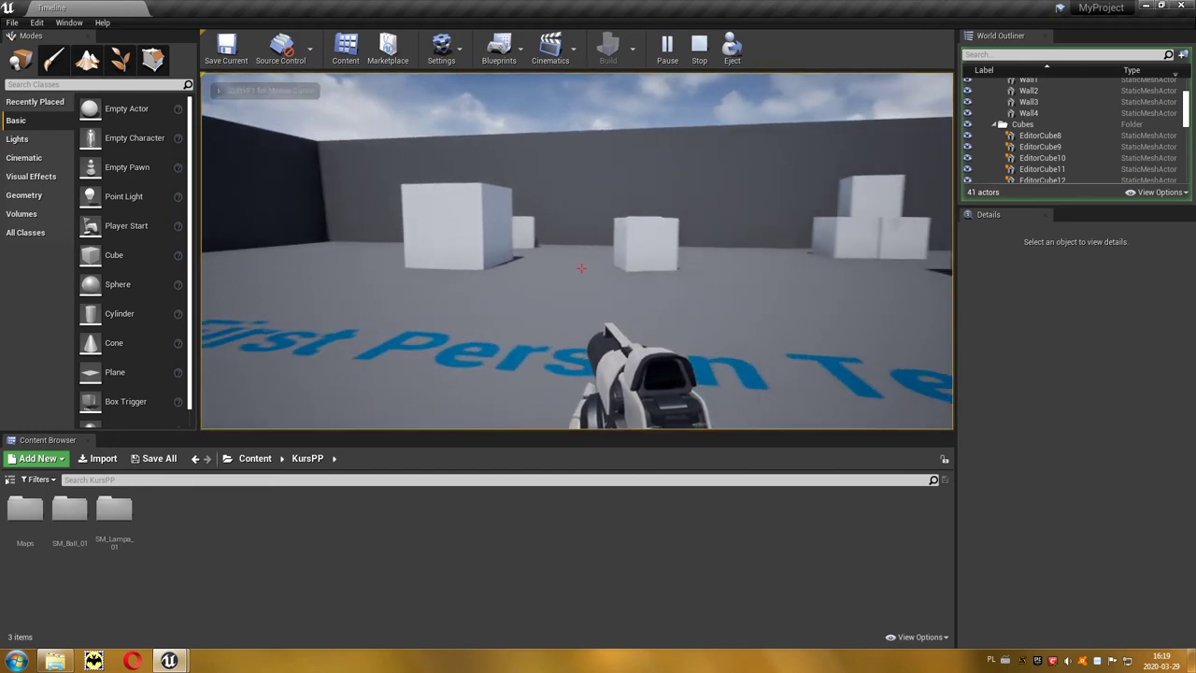
key("w")
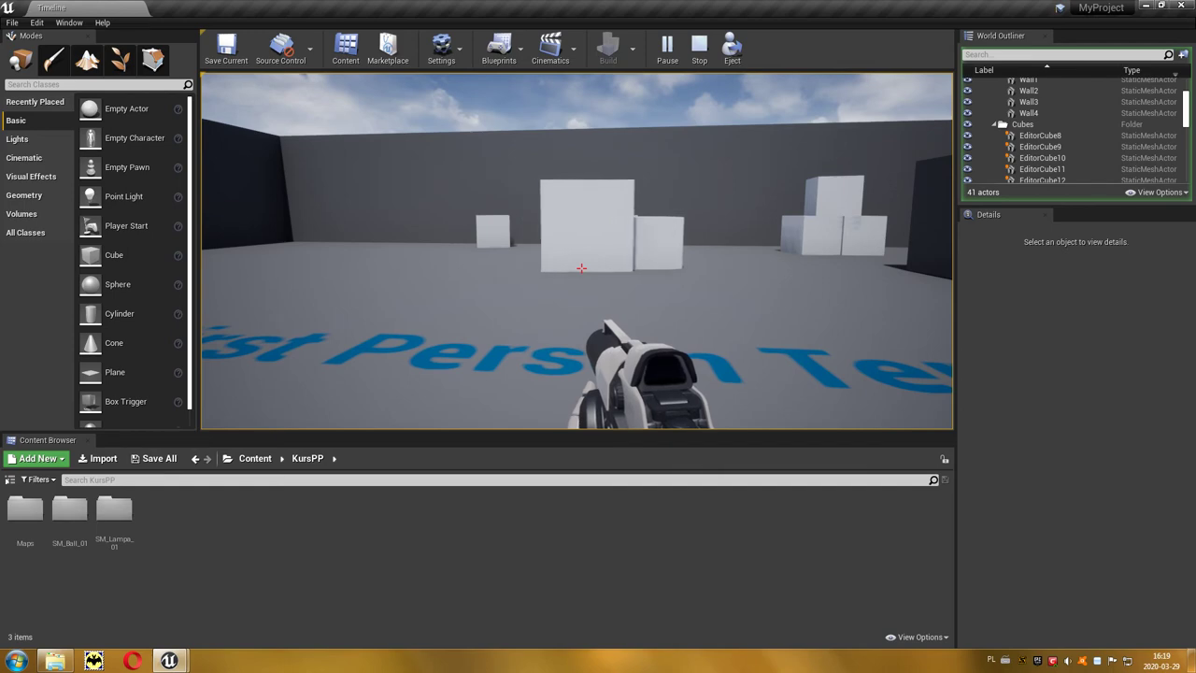
key("w")
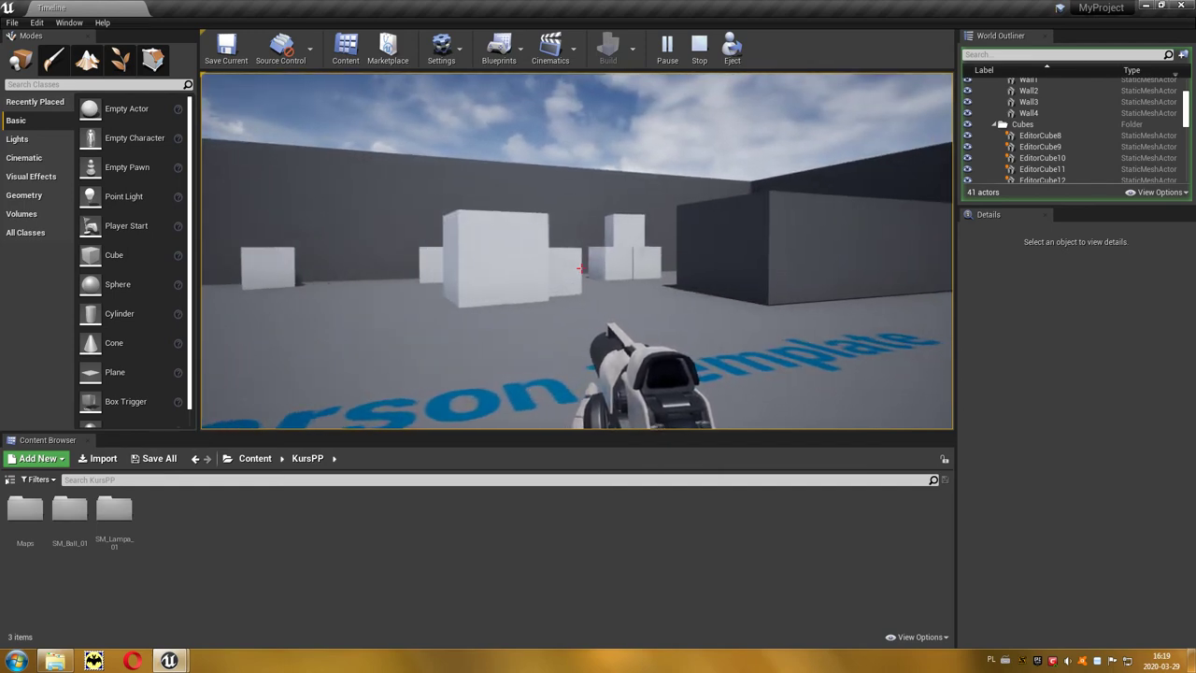
key("Escape")
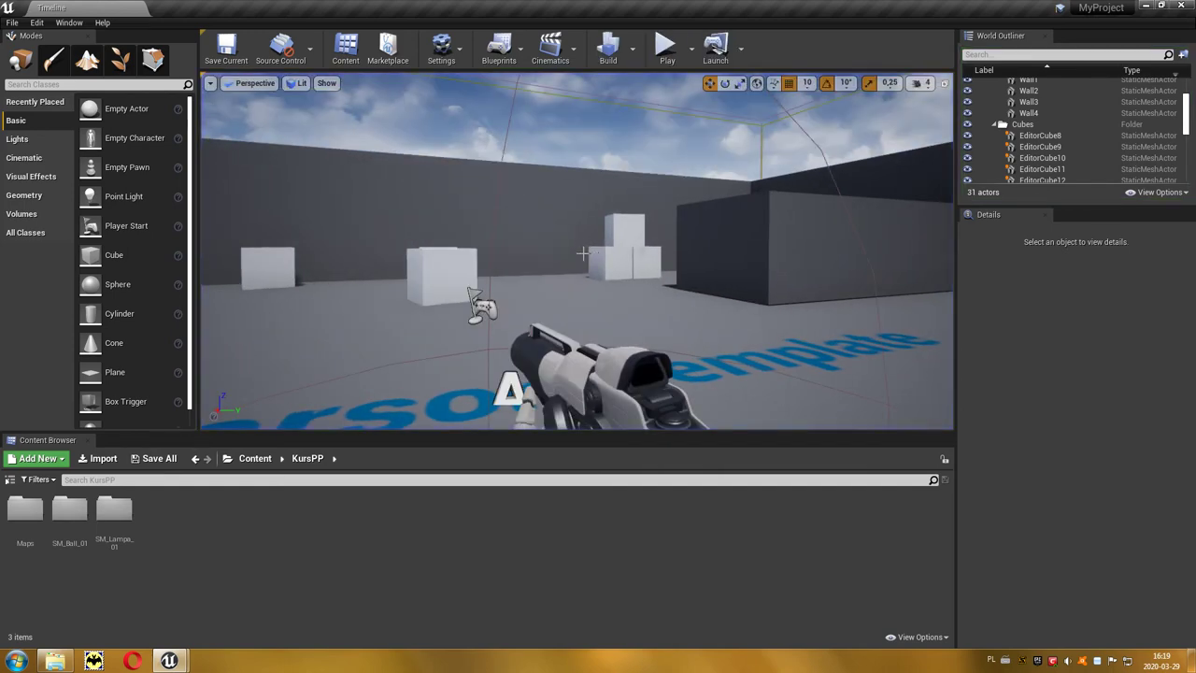
right_click_drag(555, 246, 505, 246)
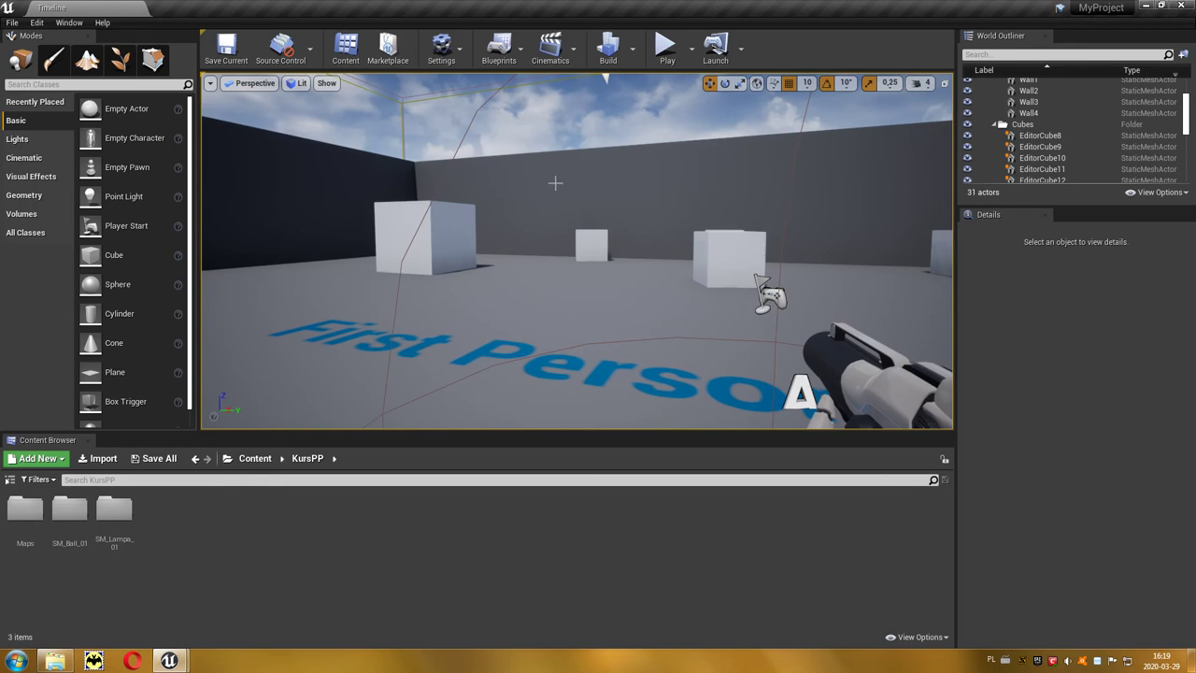
left_click(499, 52)
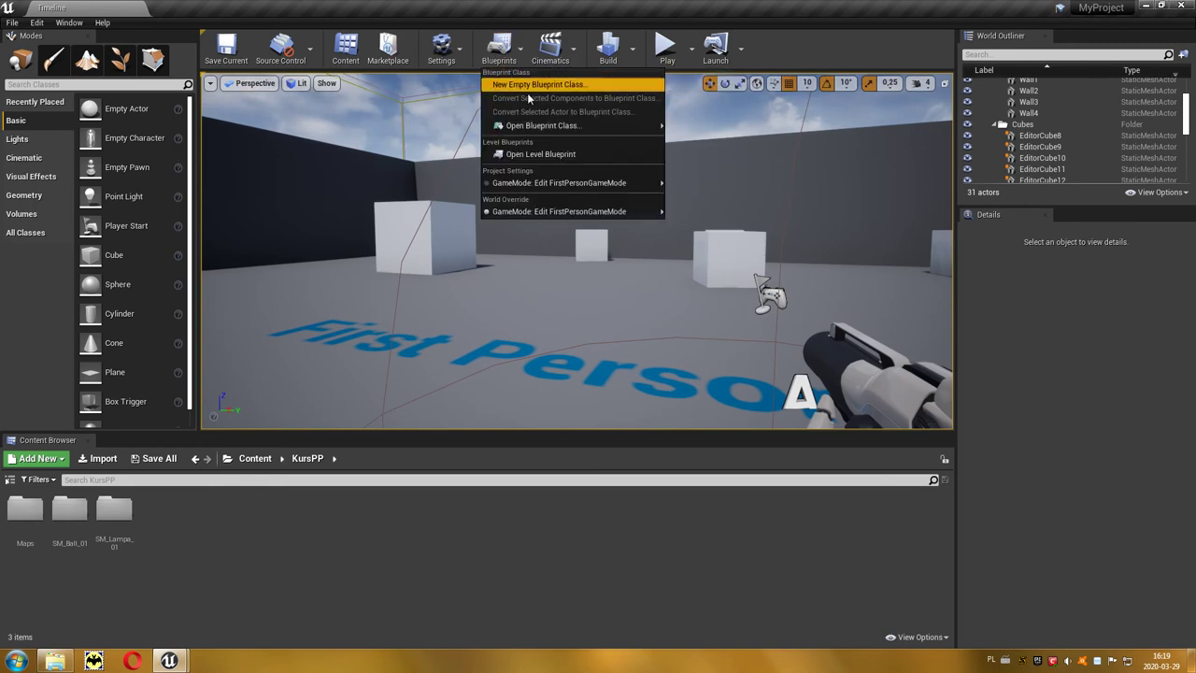
Step: In the Level Blueprint, set SetActorLocation to Sweep instead of Teleport, then return to the level
left_click(539, 154)
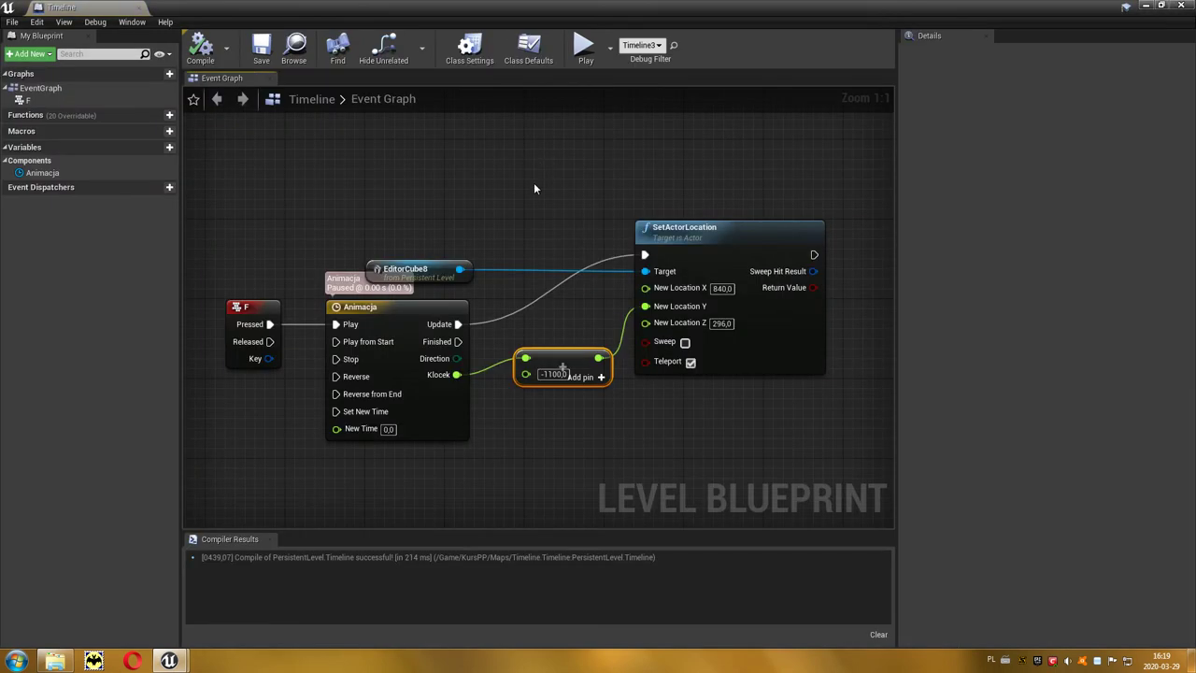
left_click(685, 343)
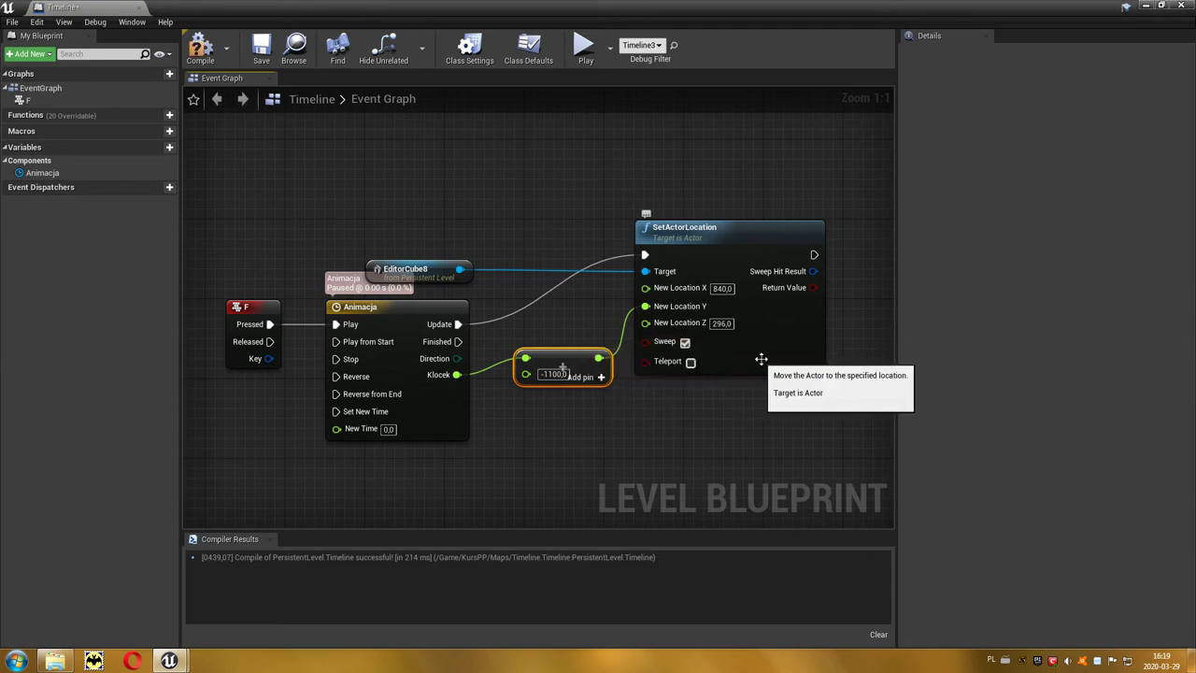
left_click(1145, 7)
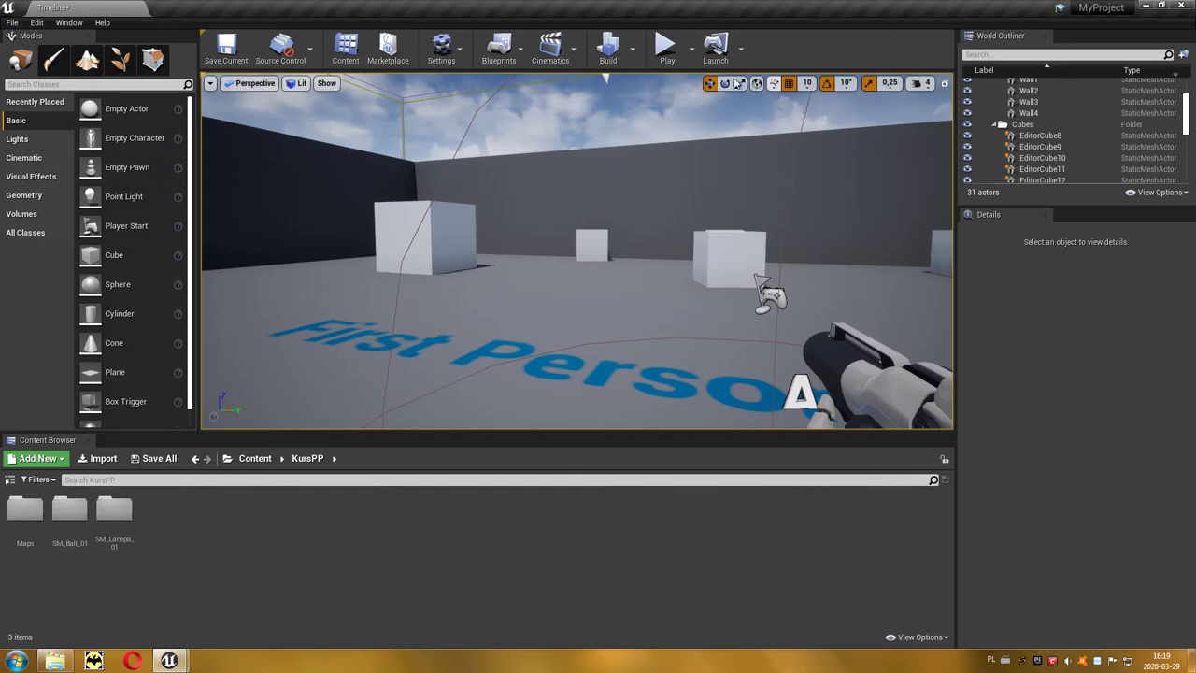
left_click(668, 47)
left_click(637, 166)
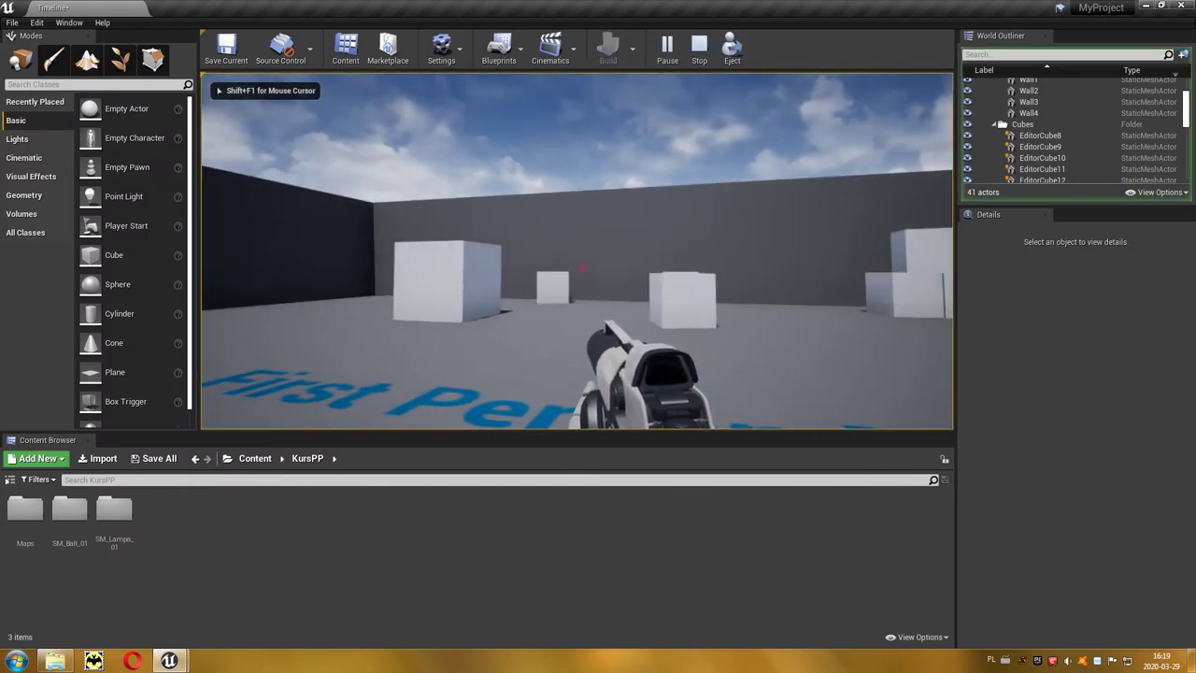
key("w")
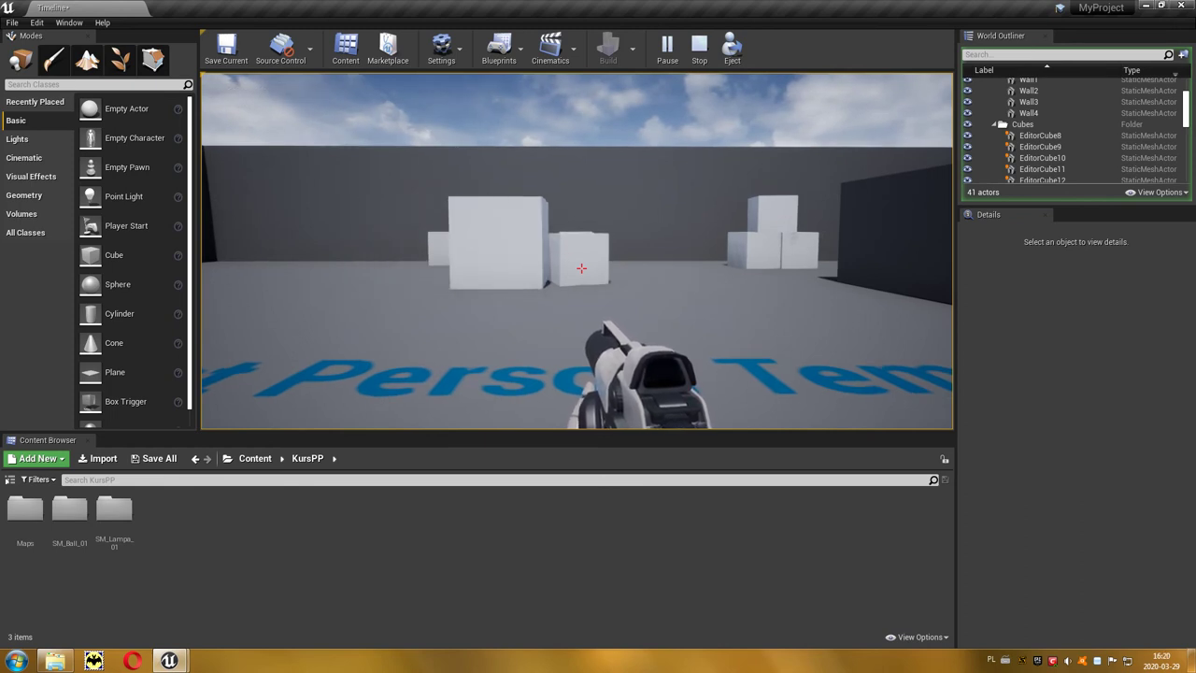
key("Escape")
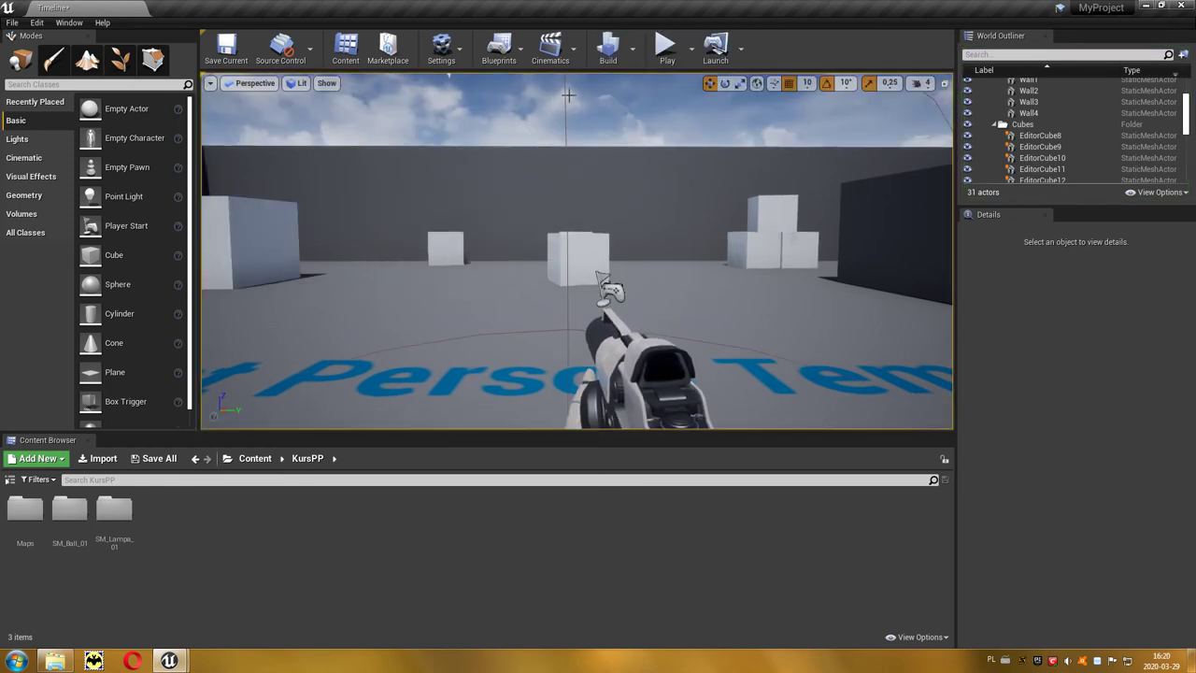
left_click(509, 52)
Step: Turn Teleport back on for SetActorLocation in the Level Blueprint
mouse_move(542, 125)
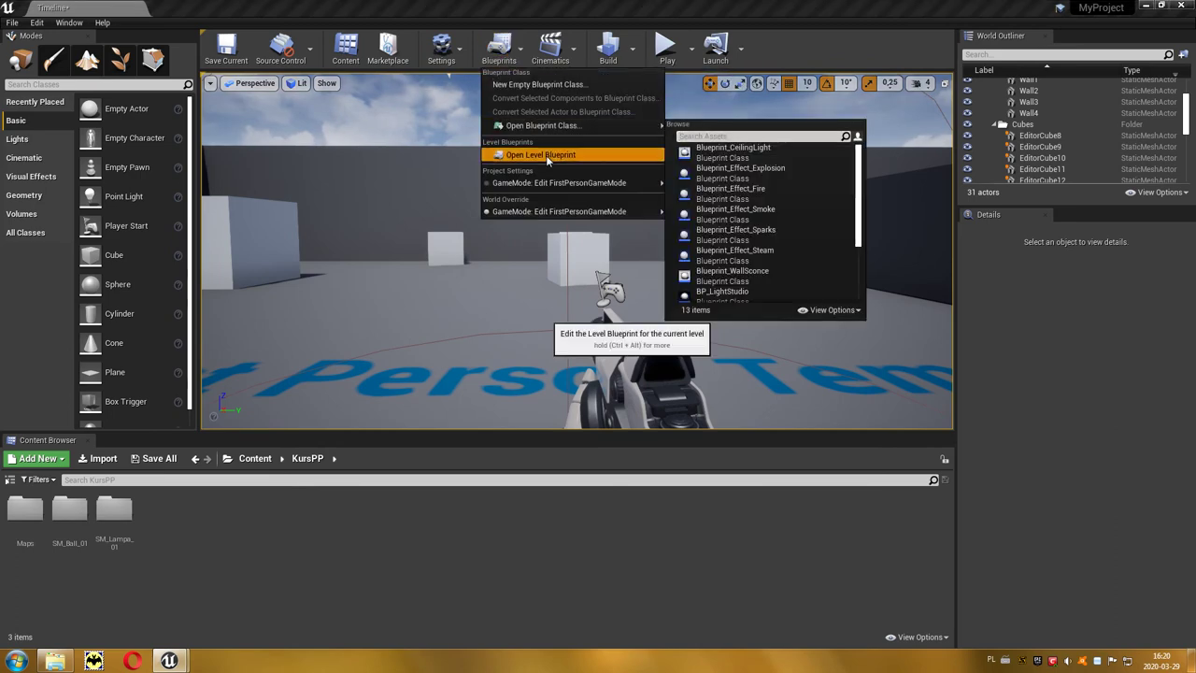
left_click(546, 155)
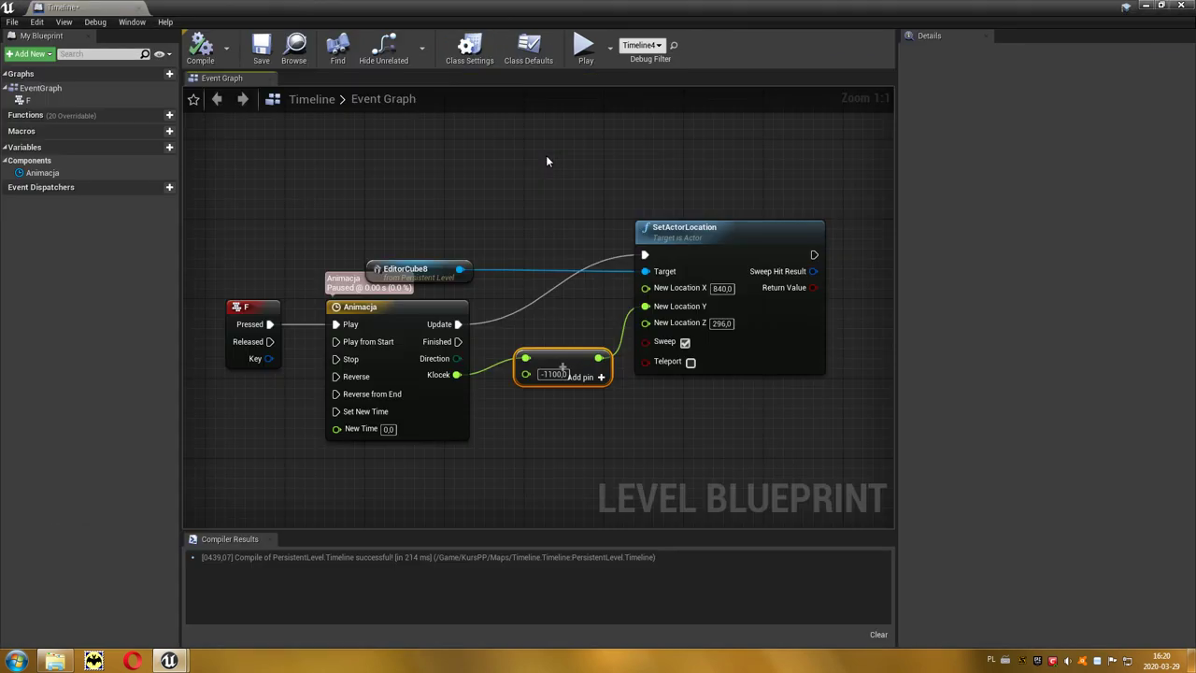
left_click(691, 362)
Step: Give the Animacja timeline's first Klocek key Auto interpolation and recompile the Level Blueprint
double_click(405, 309)
mouse_move(317, 320)
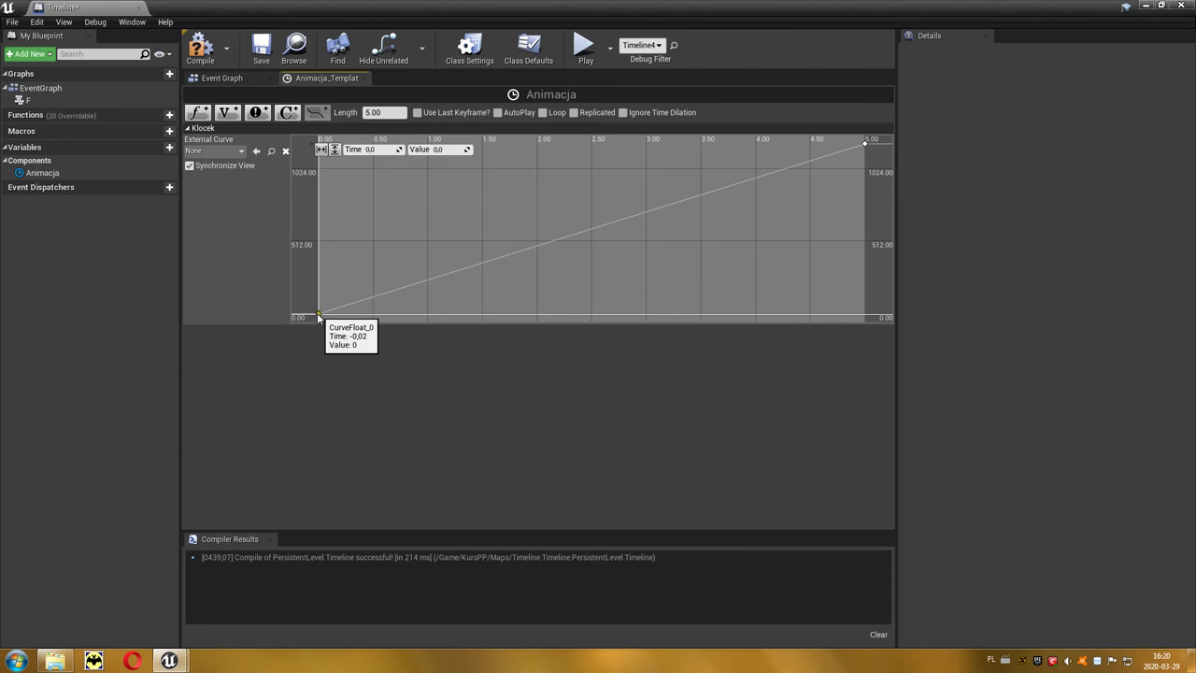
right_click(319, 319)
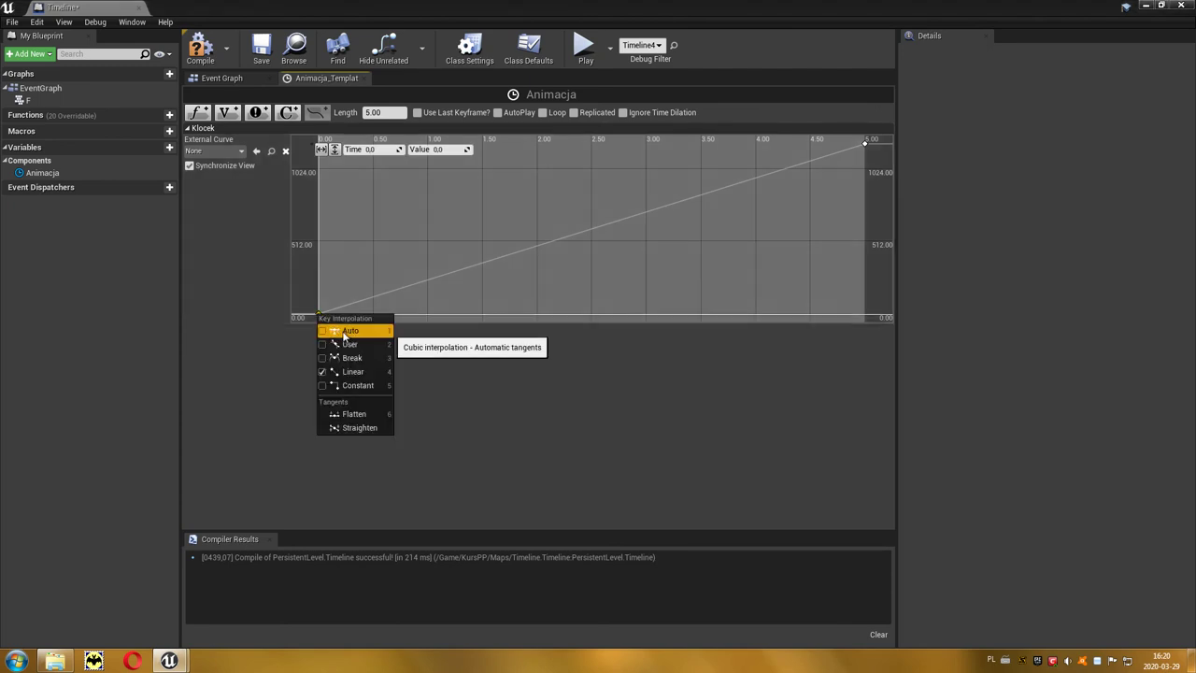
left_click(349, 332)
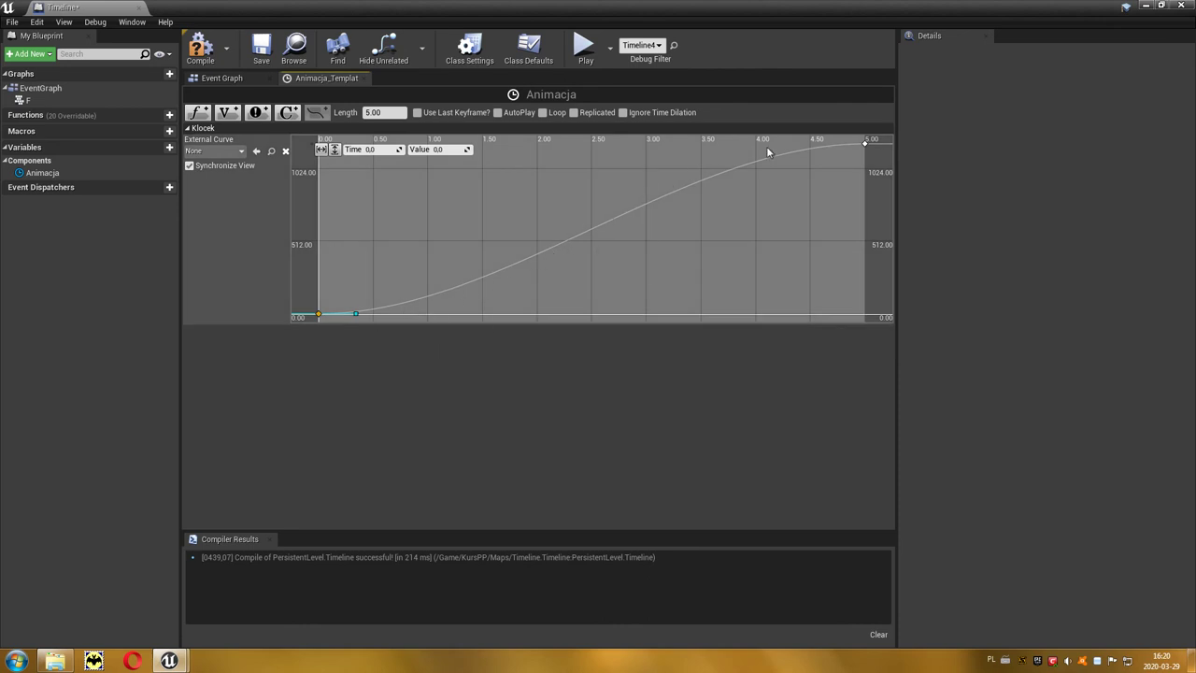
left_click(364, 79)
left_click(200, 47)
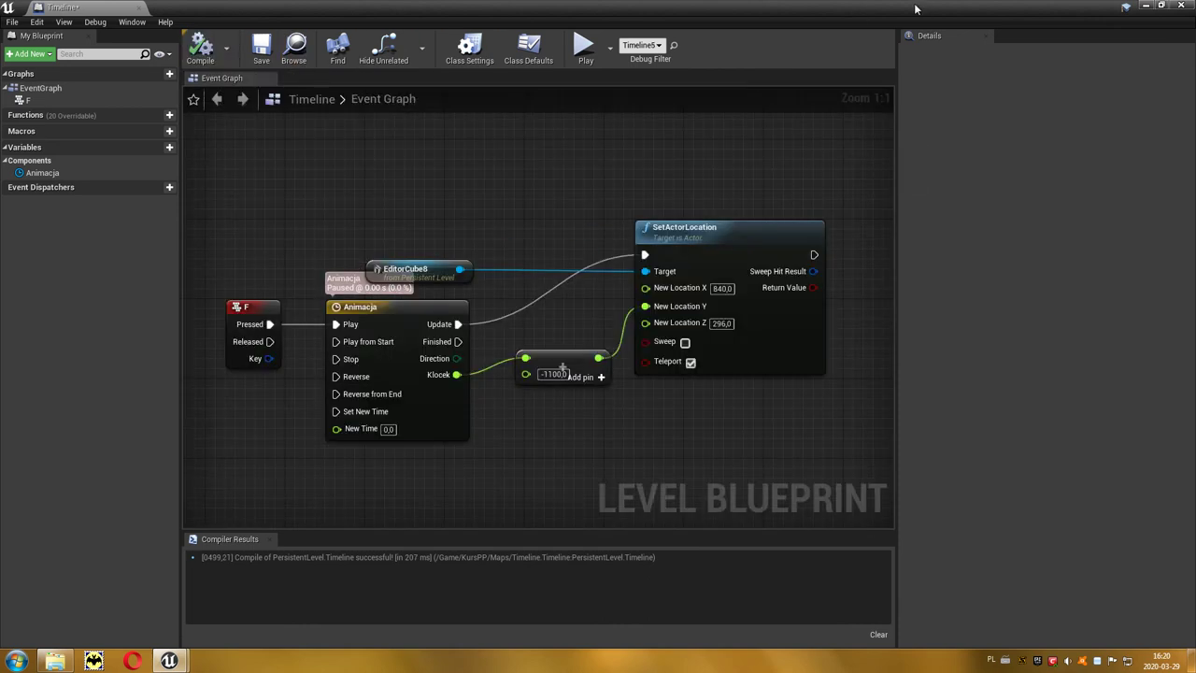
left_click(1147, 7)
Step: Resume play and test the eased cube motion with F, then stop and orbit the viewport
left_click(668, 47)
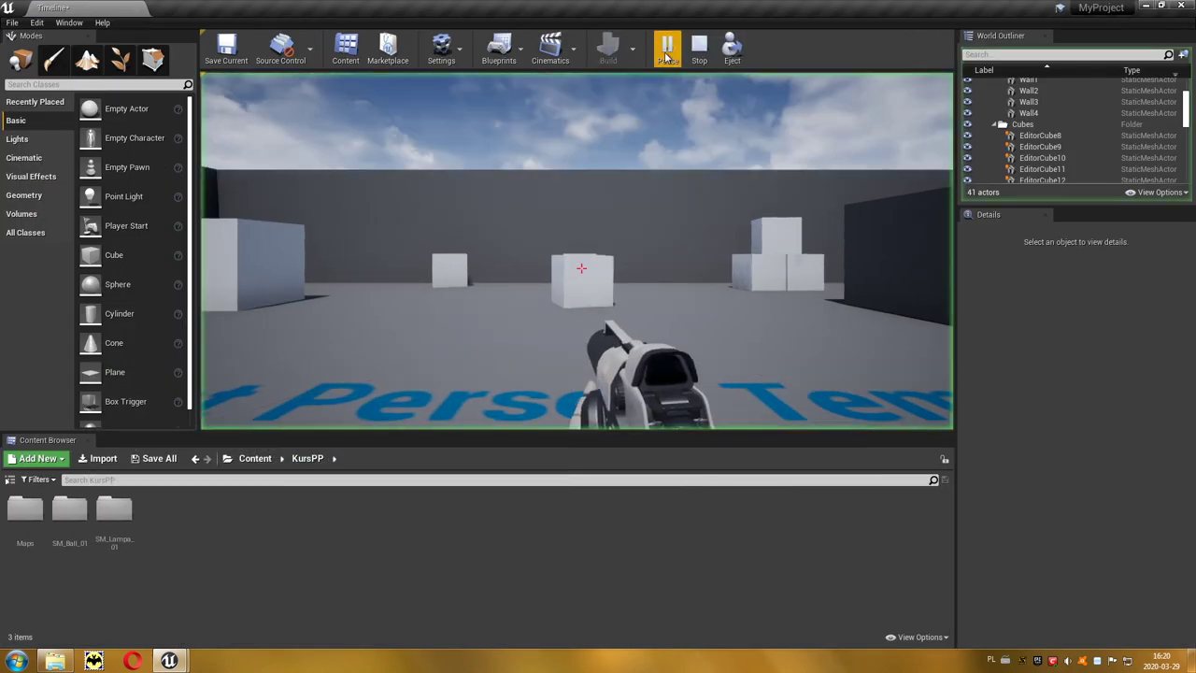
left_click(522, 207)
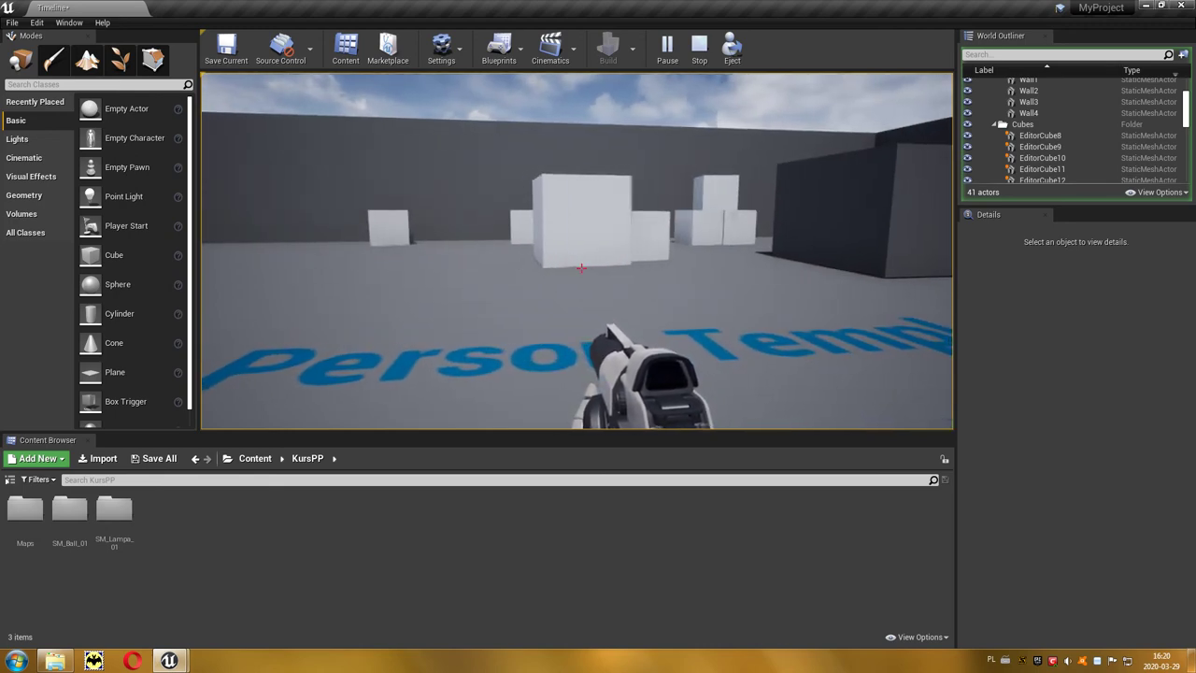
key("Escape")
right_click_drag(635, 252, 523, 252)
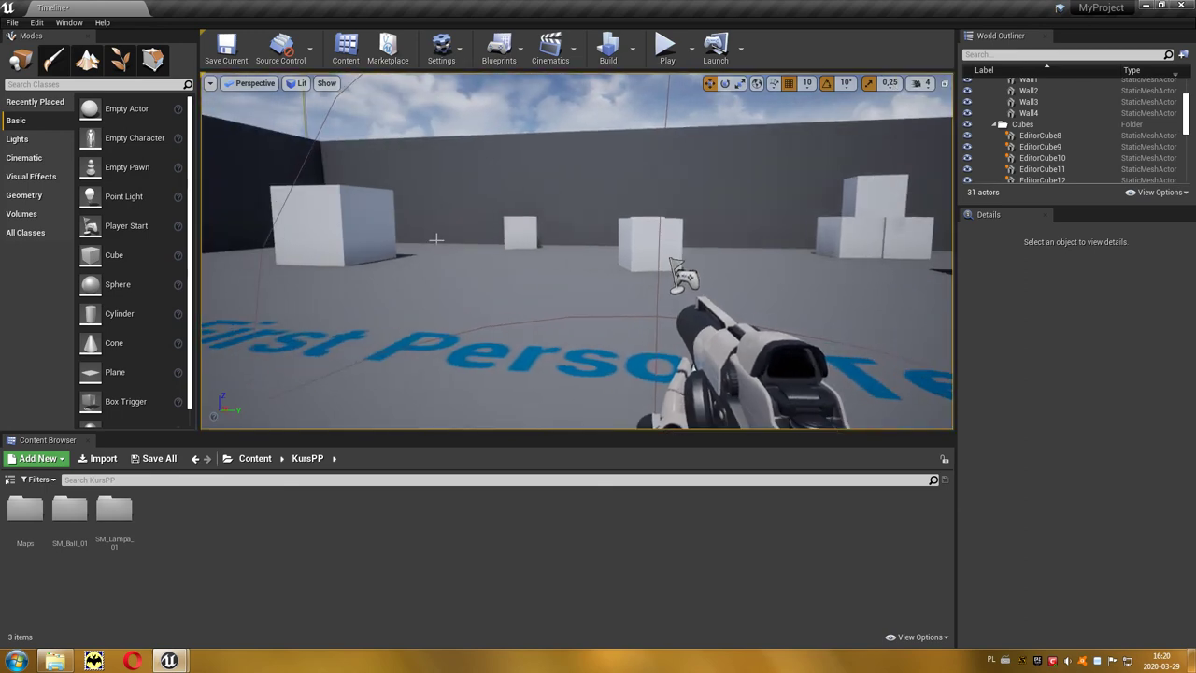
left_click(500, 51)
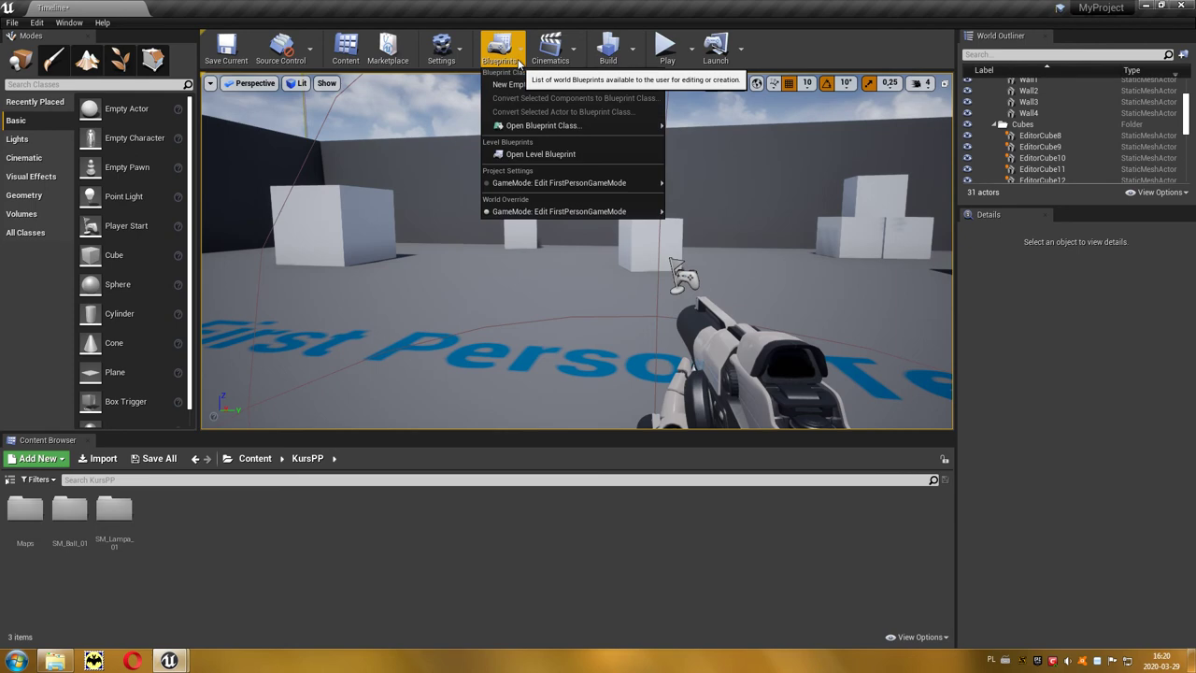
Step: Wire F's Released pin to the Animacja timeline's Reverse input, recompile with F7, and start Play
left_click(516, 155)
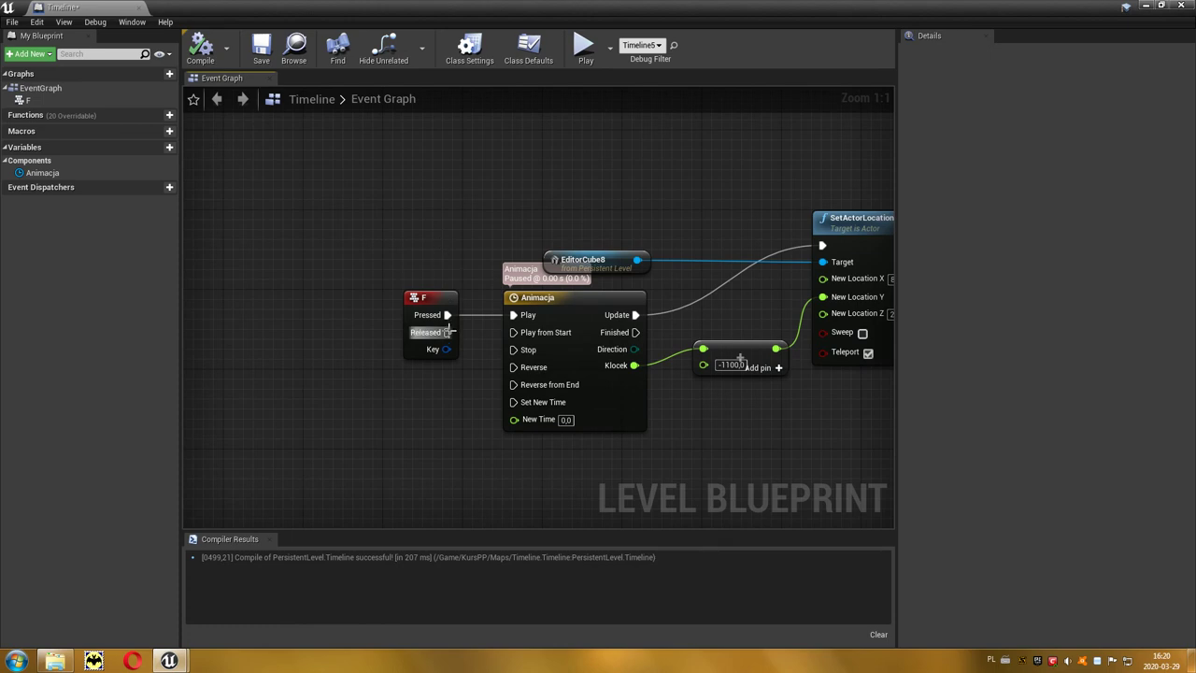
left_click_drag(447, 332, 512, 369)
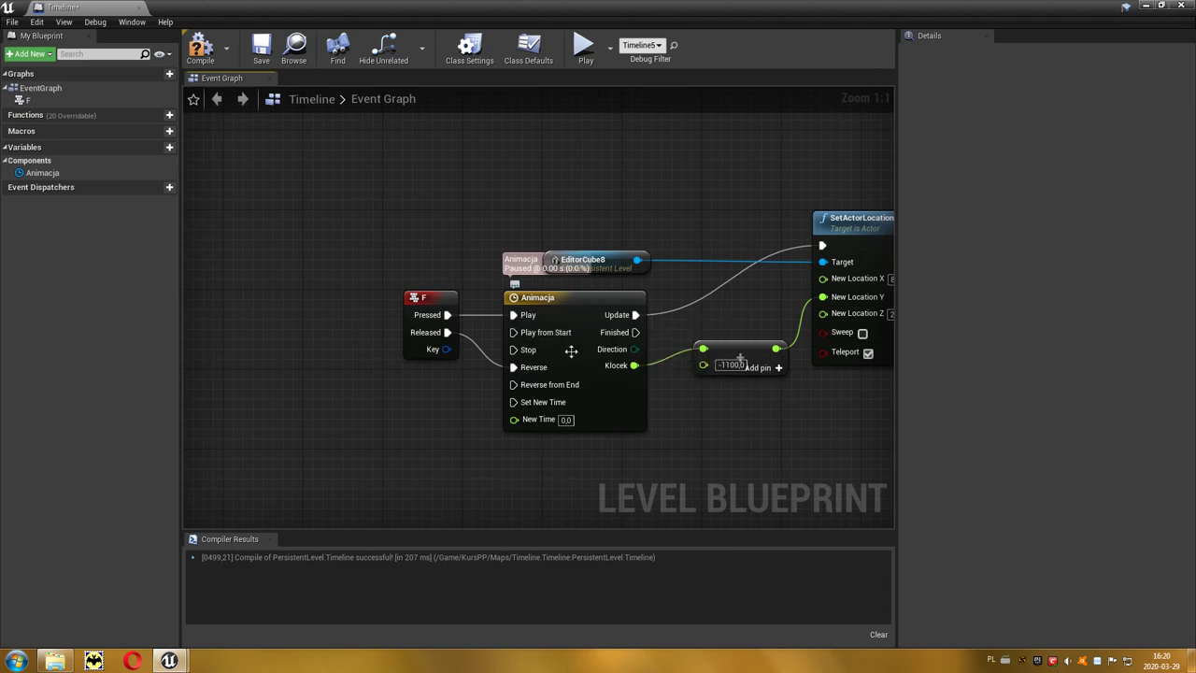
key("F7")
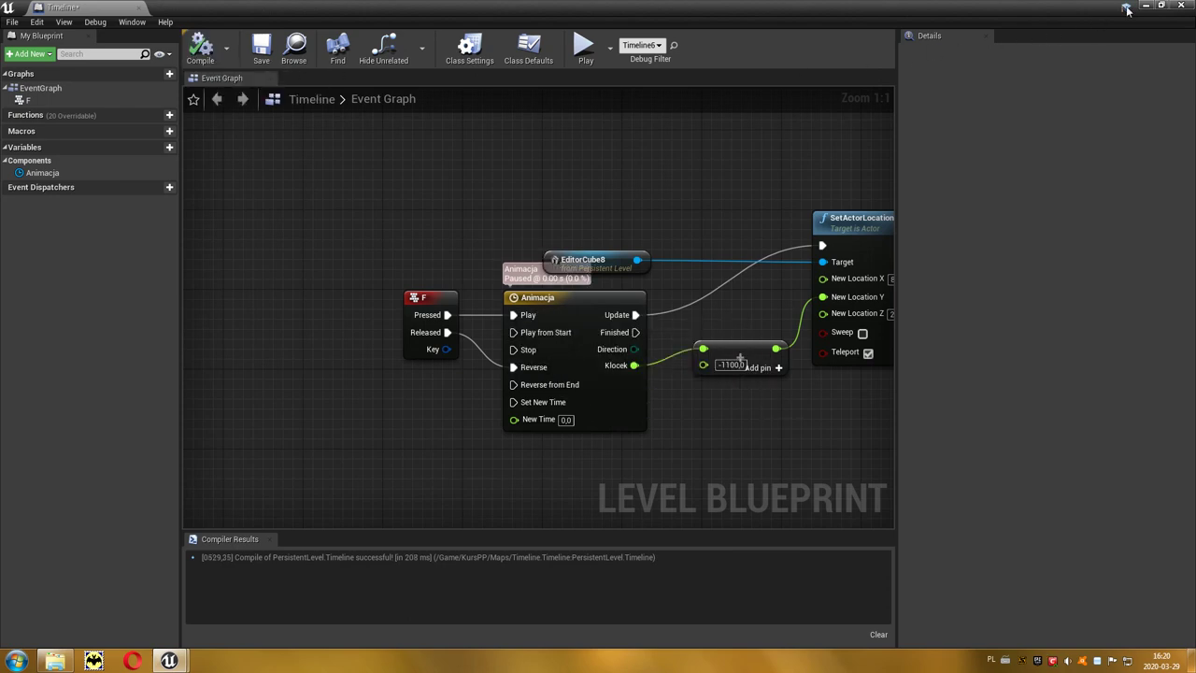
left_click(1146, 6)
left_click(679, 43)
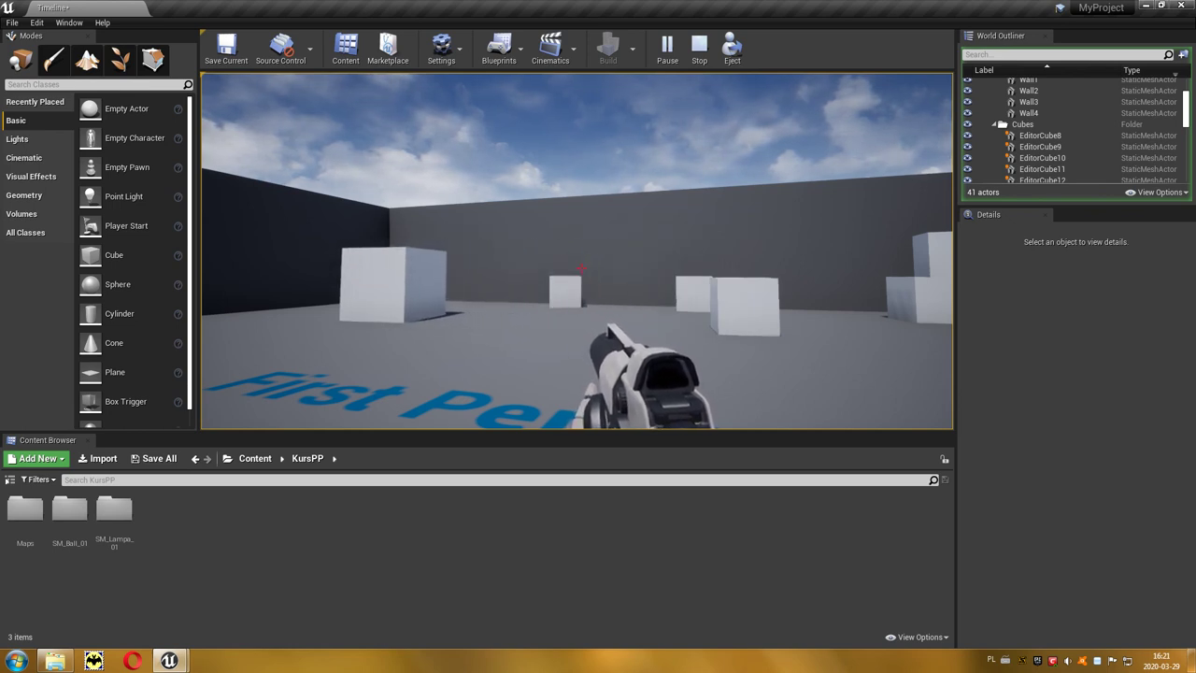
key("Escape")
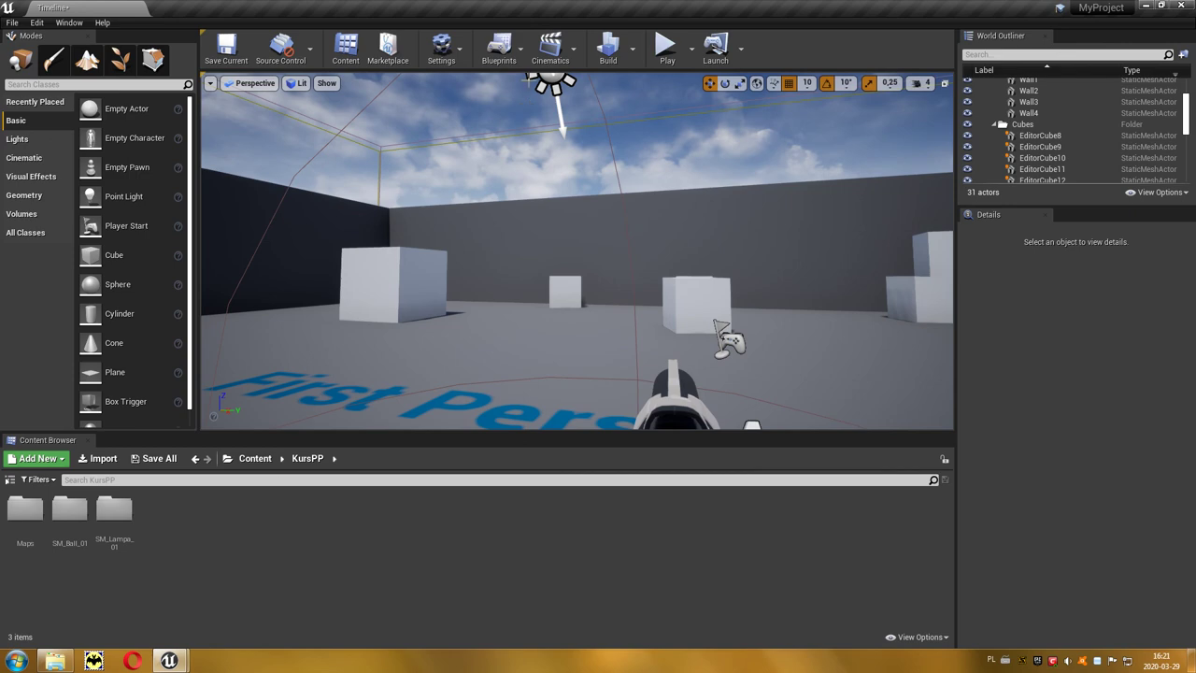
left_click(524, 59)
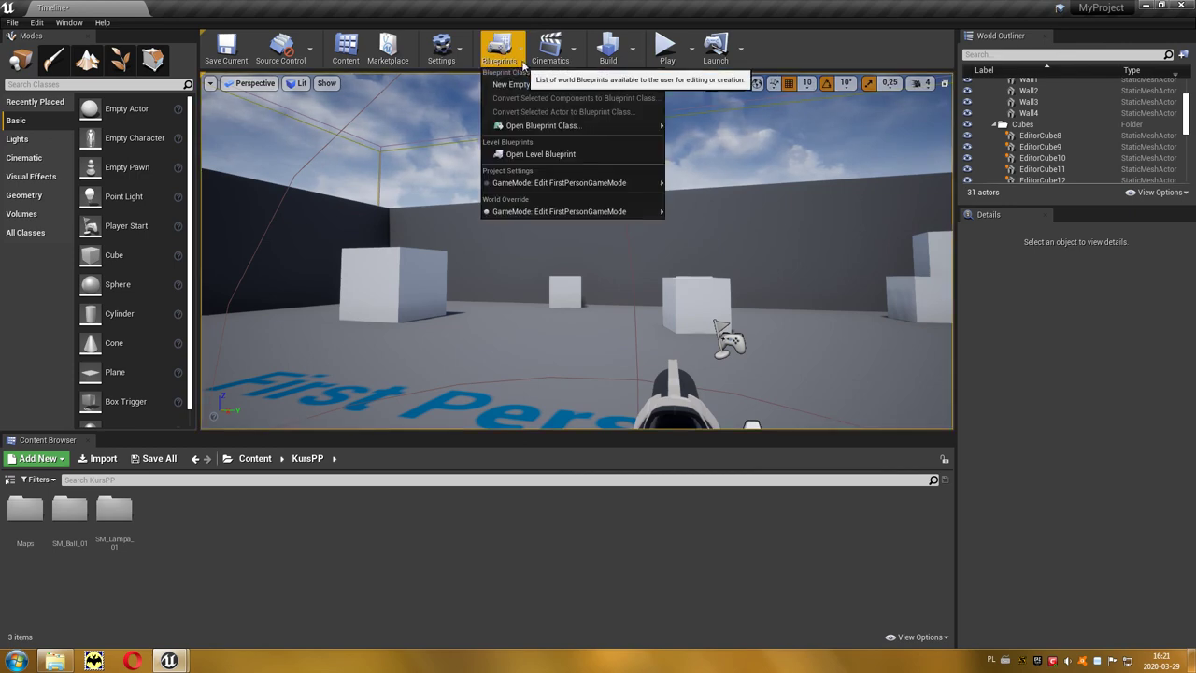
Step: Delete the F key event node from the Level Blueprint
left_click(541, 154)
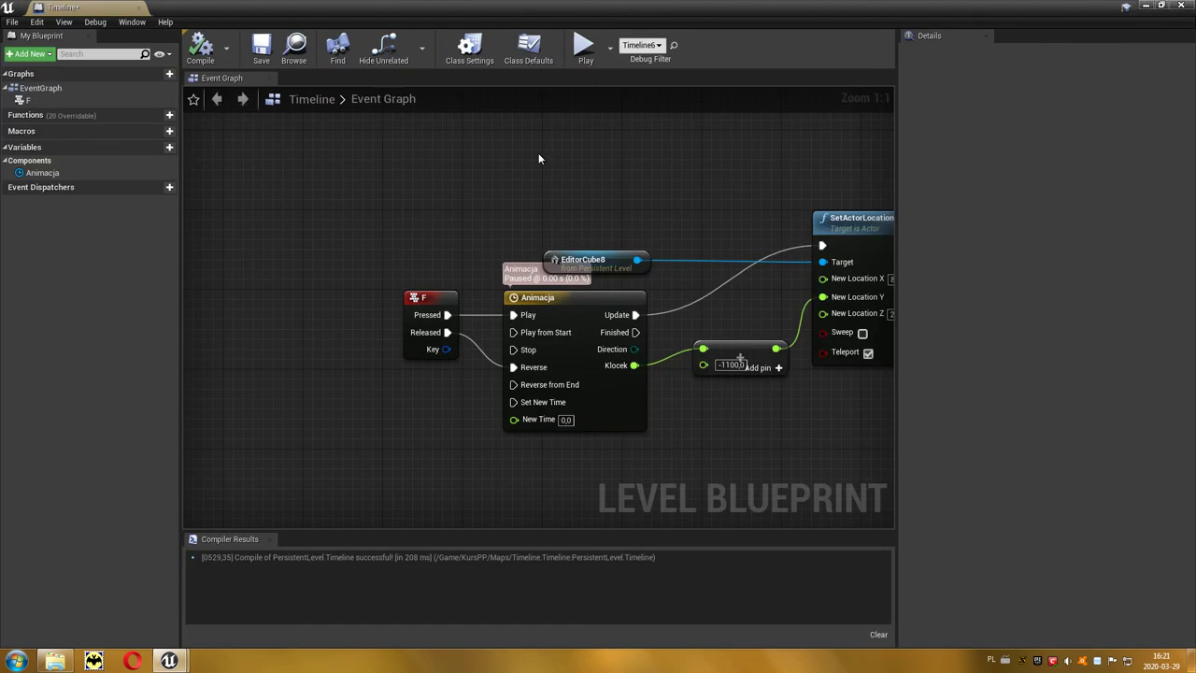
left_click_drag(427, 322, 394, 393)
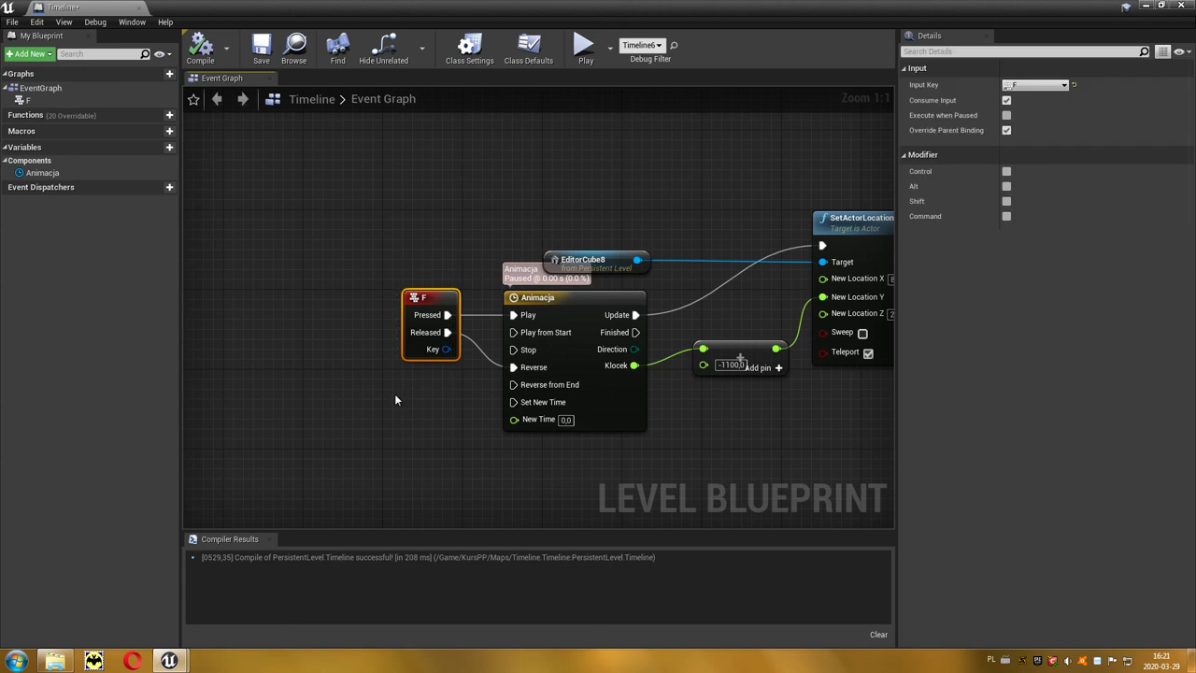
key("Delete")
Step: Add an Event BeginPlay node, wire it to the Animacja timeline's Play input, and compile
right_click(365, 309)
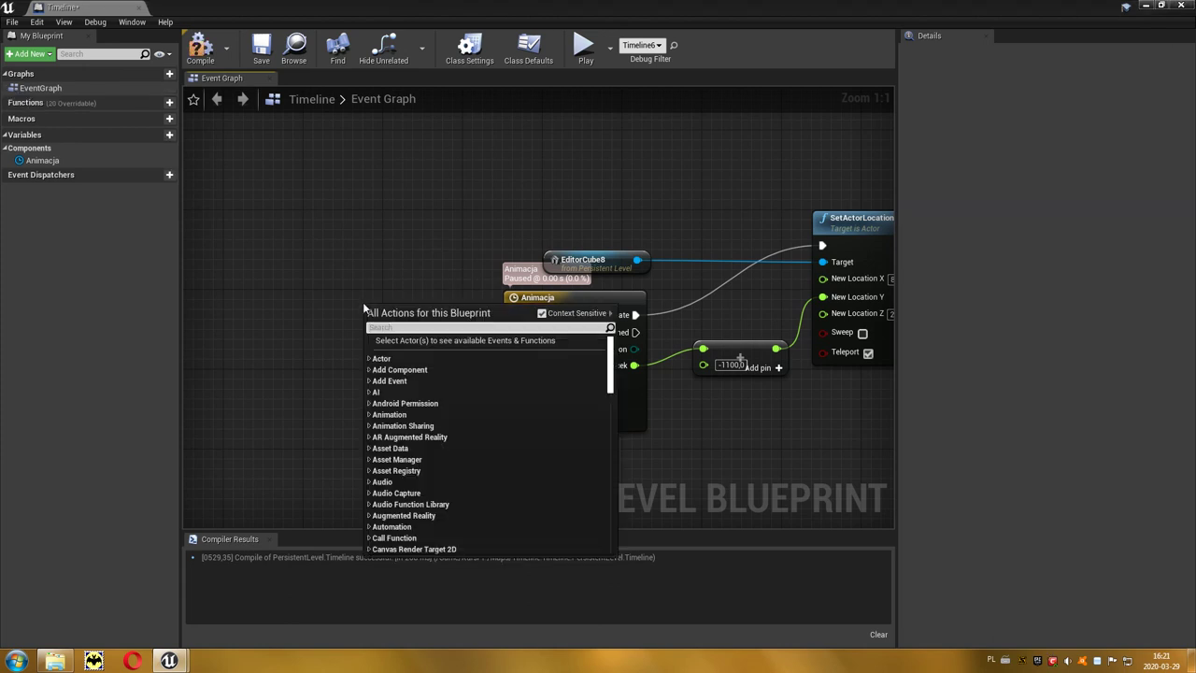
type("begin")
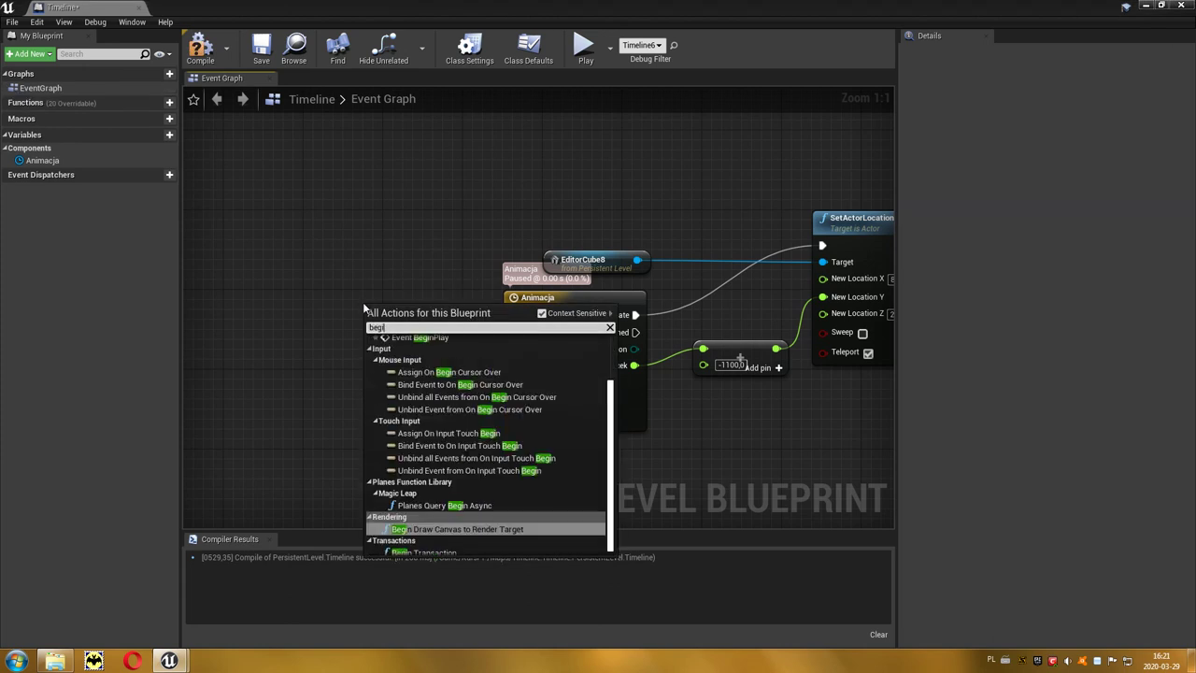
type("p")
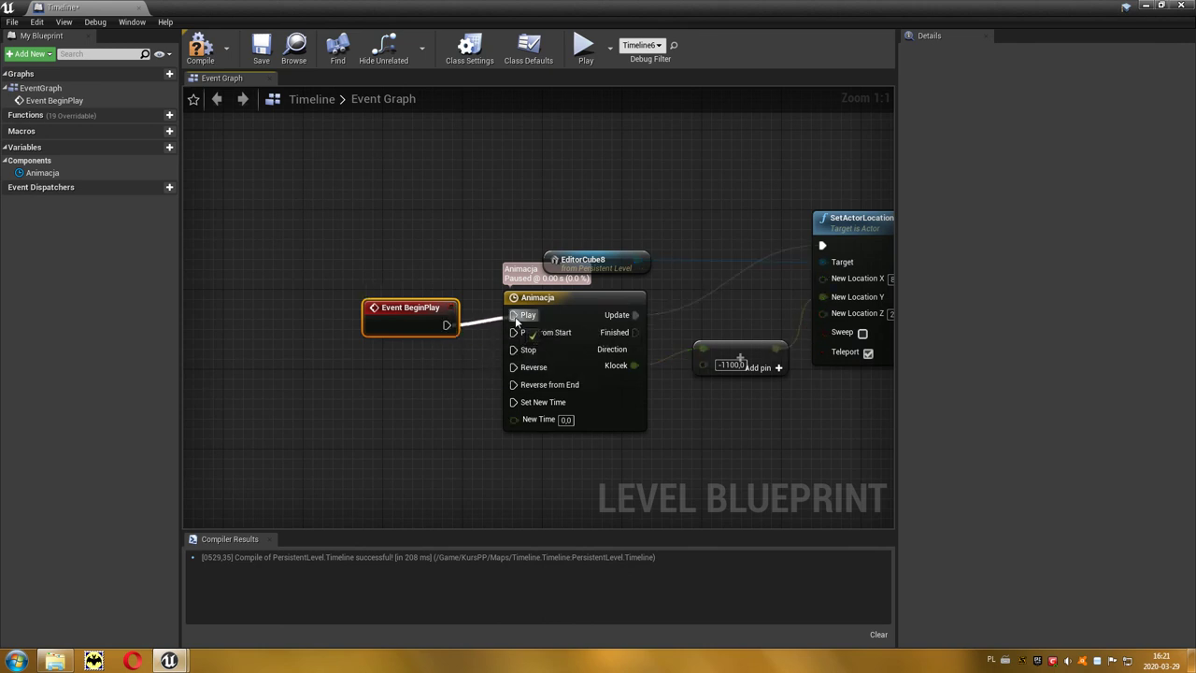
left_click_drag(449, 333, 513, 316)
left_click(201, 52)
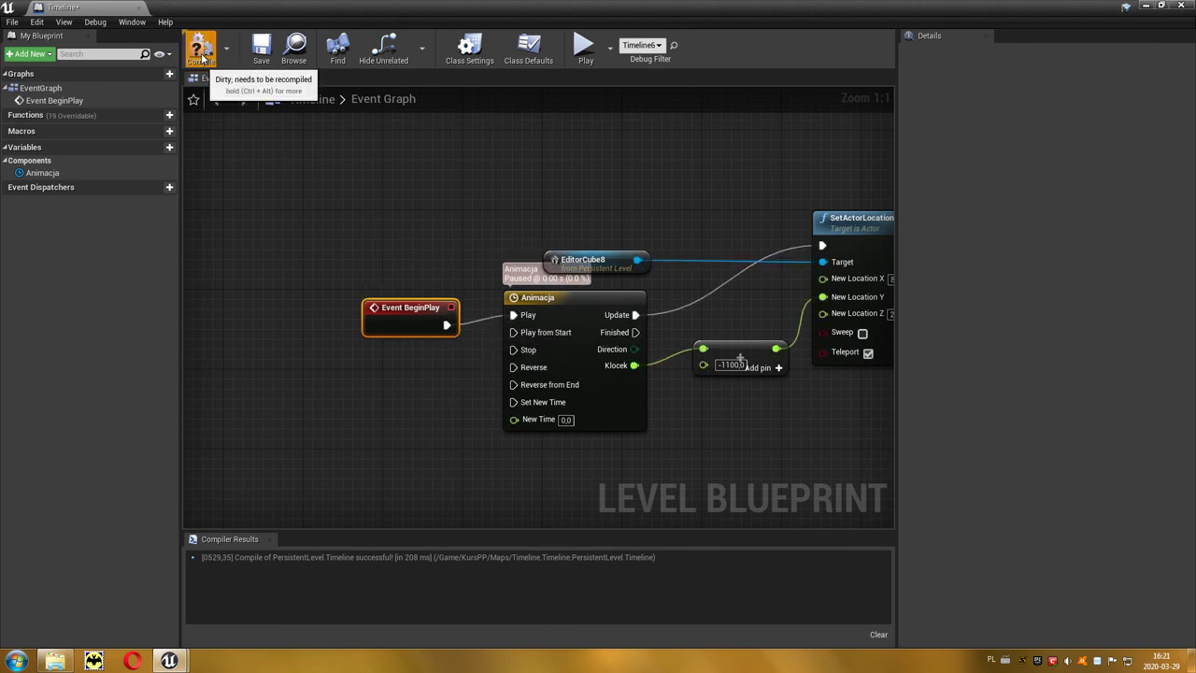
Step: Return to the level and start a Play session to watch the cube move on its own
left_click(1145, 7)
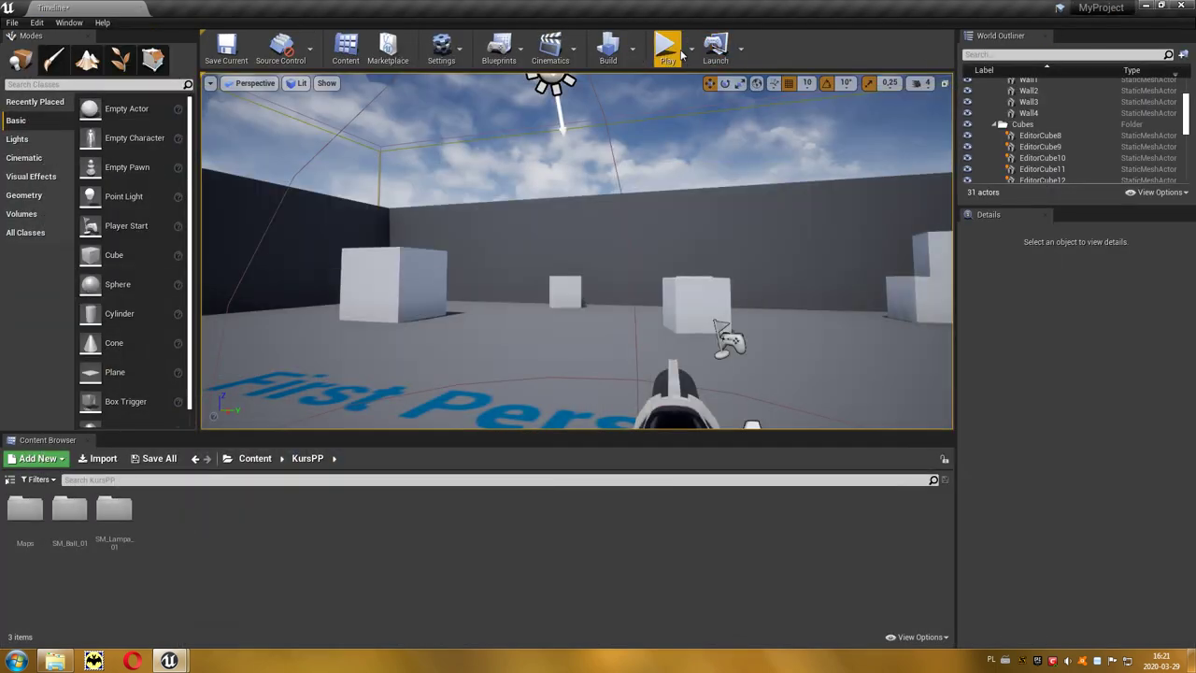
left_click(672, 51)
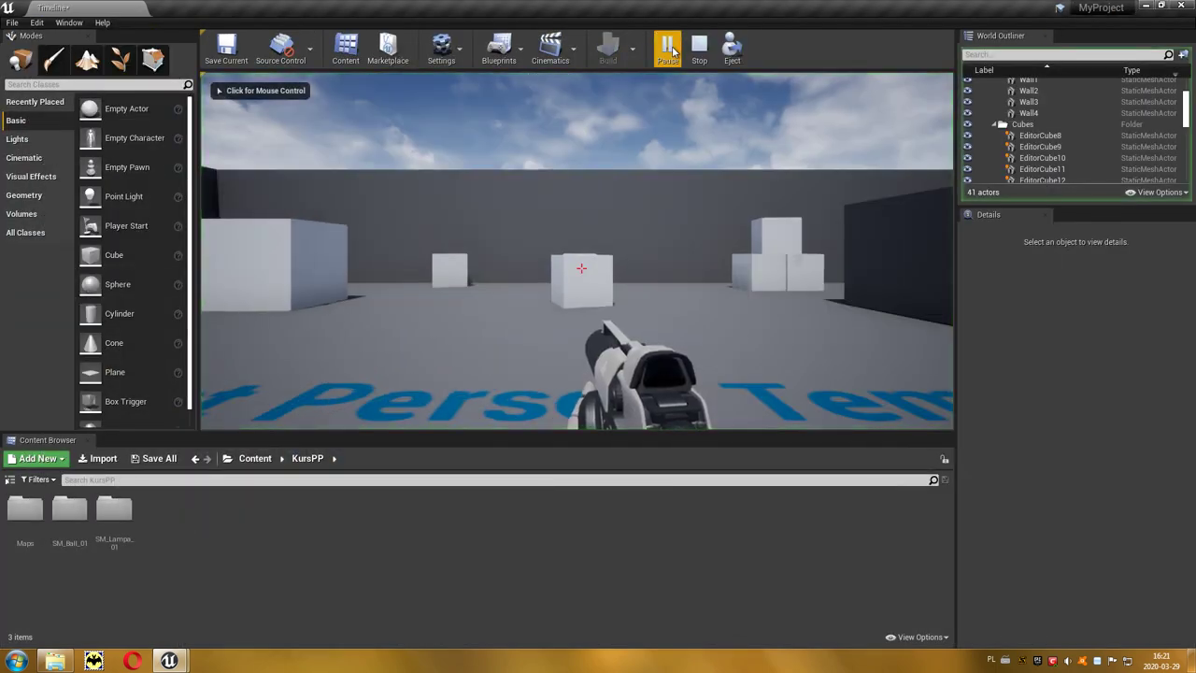